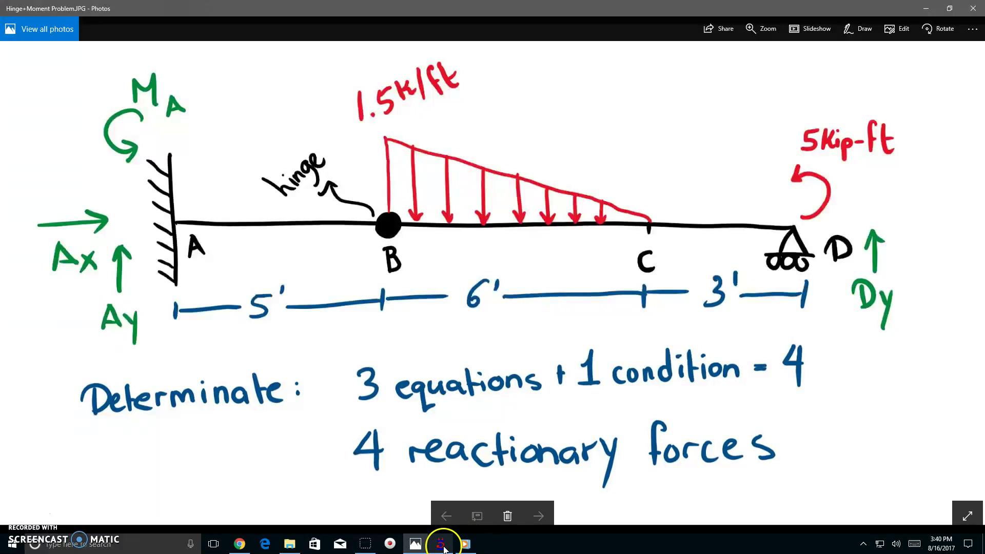
Switch to STAAD.Pro and let the auto save store the beam model file.
click(440, 542)
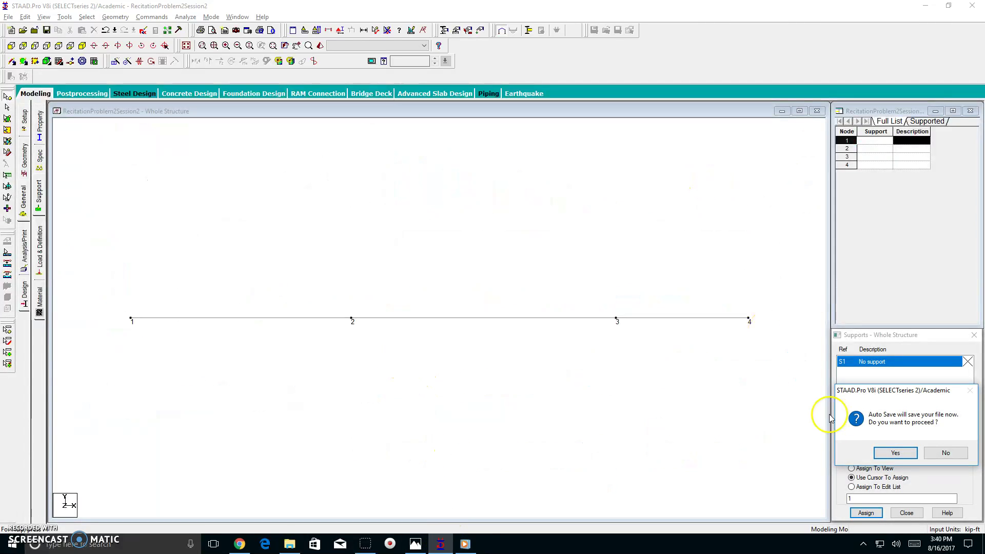
click(879, 449)
click(432, 285)
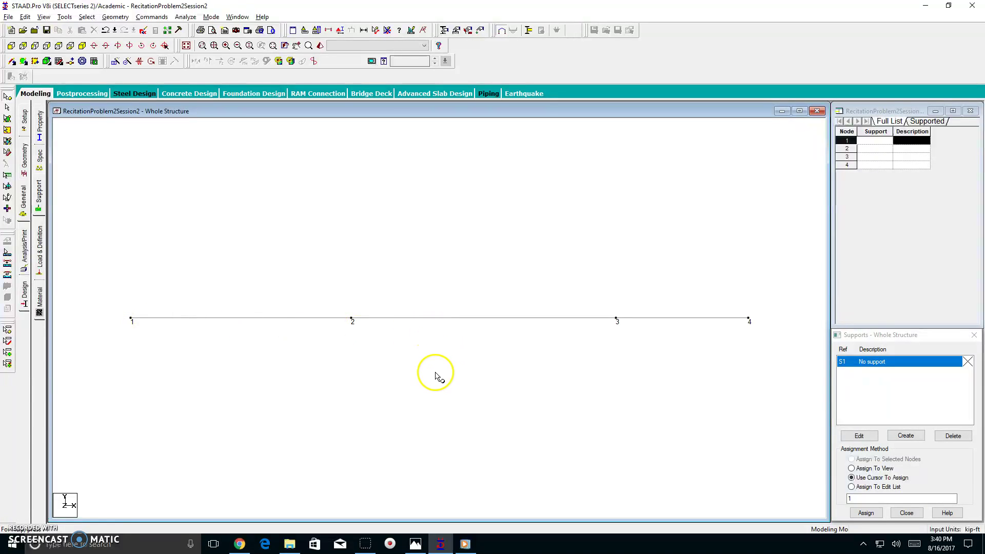
Create a fixed support definition for the beam model.
click(40, 207)
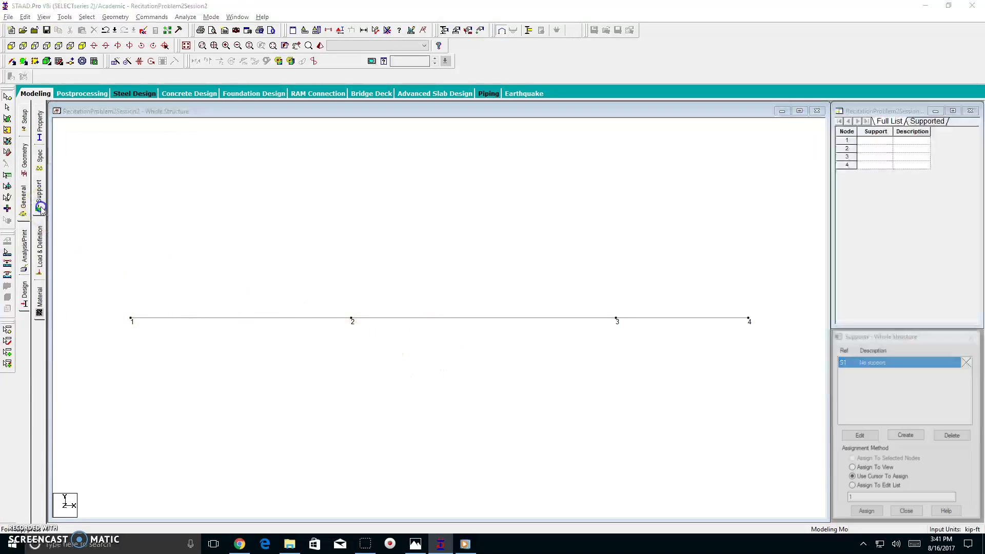
click(906, 435)
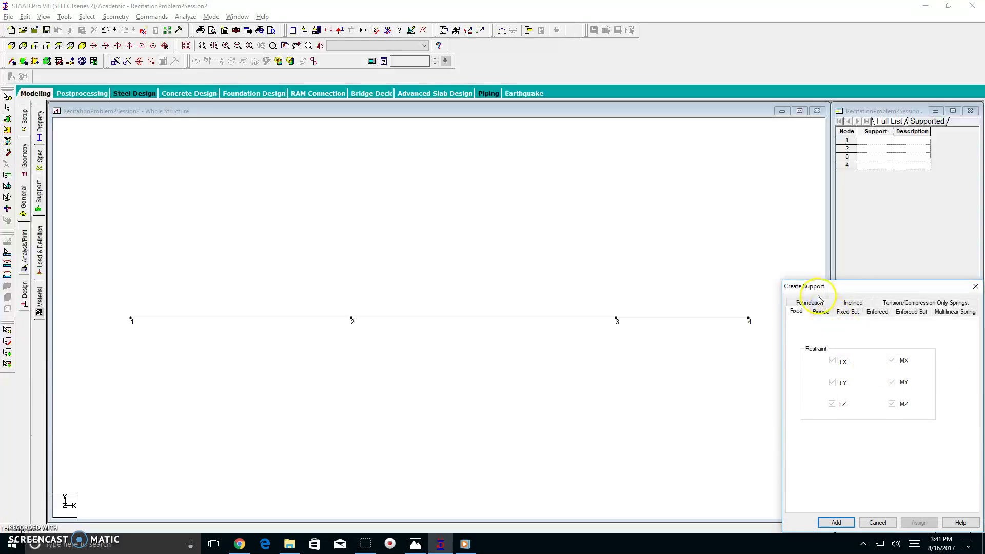
drag(820, 291, 454, 144)
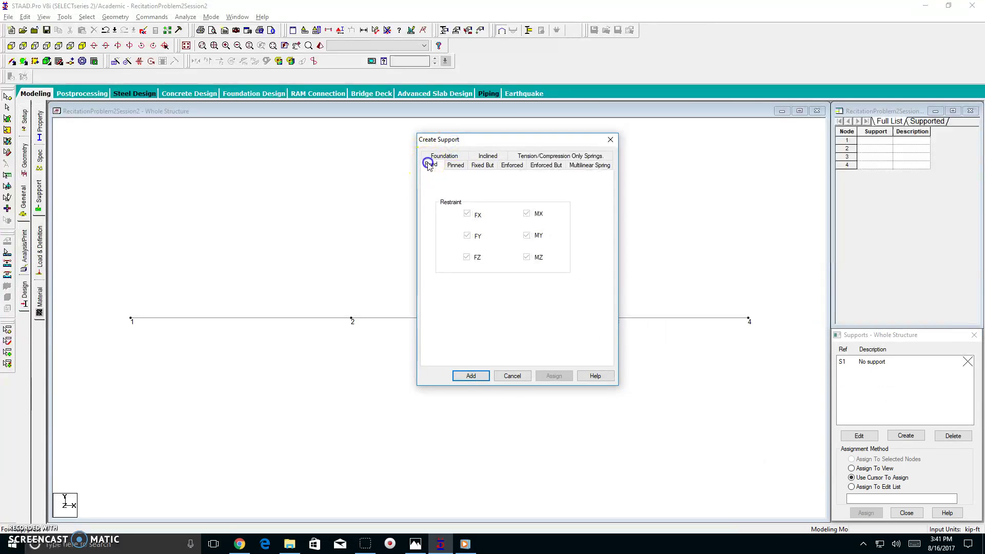
click(471, 376)
Create a Fixed But support that releases FX, FZ, MX, MY and MZ, leaving only FY restrained.
click(919, 433)
drag(813, 282, 342, 136)
click(369, 160)
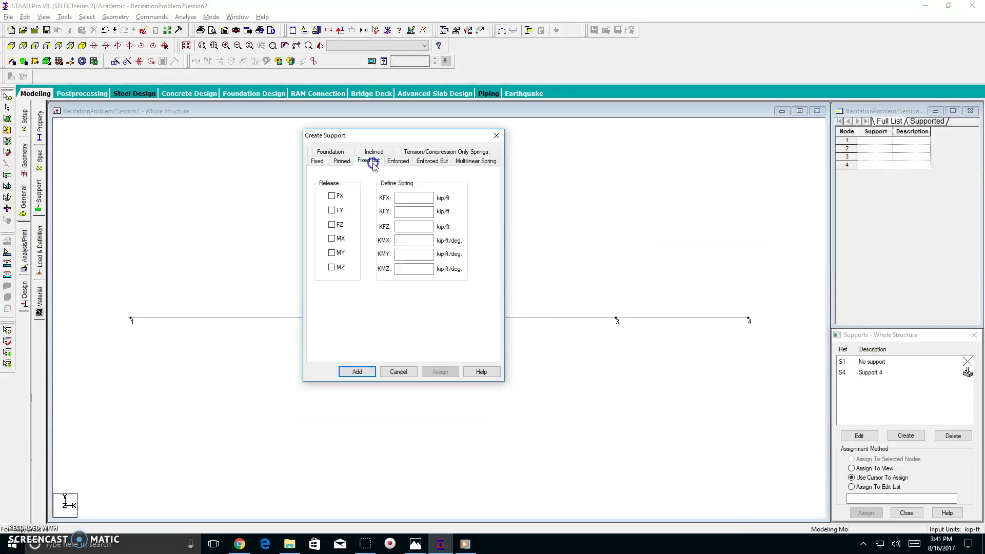
click(334, 196)
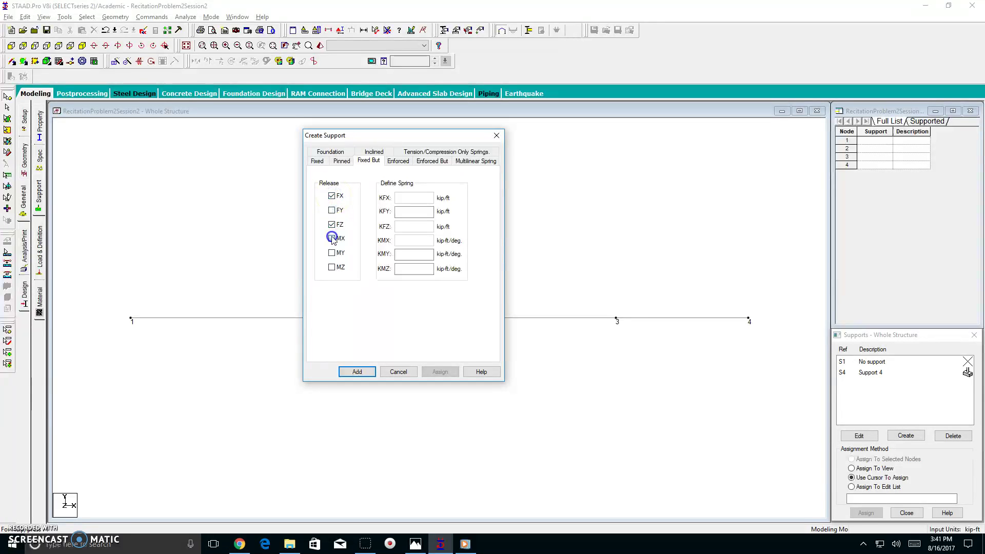
click(332, 267)
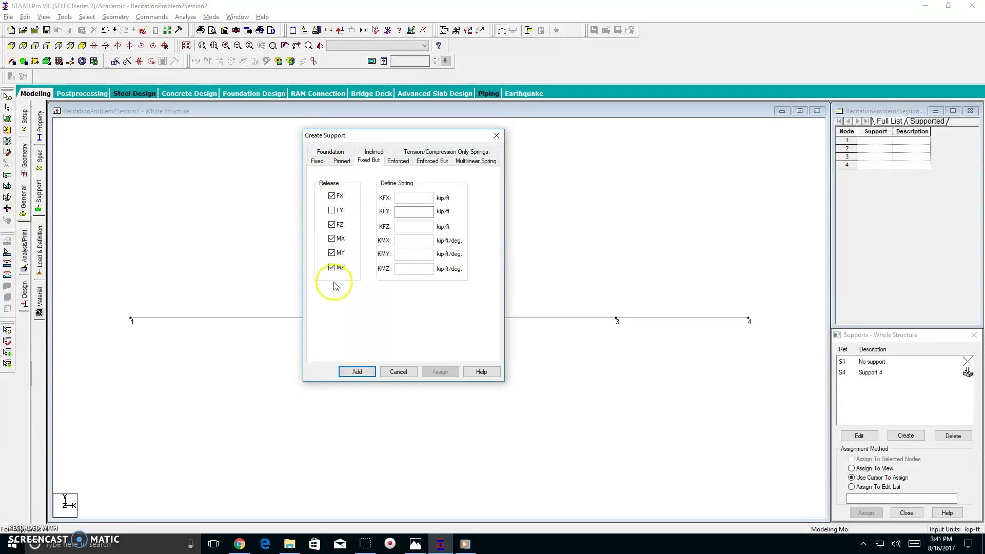
click(355, 372)
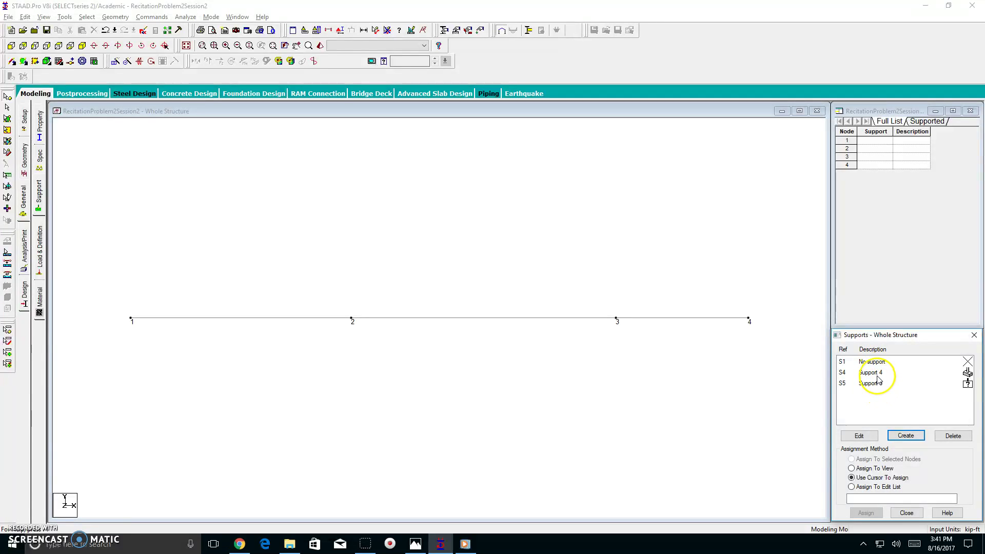
Assign the fixed support to node 1 and the Fixed But roller support to node 4, using the cursor.
click(876, 374)
click(877, 514)
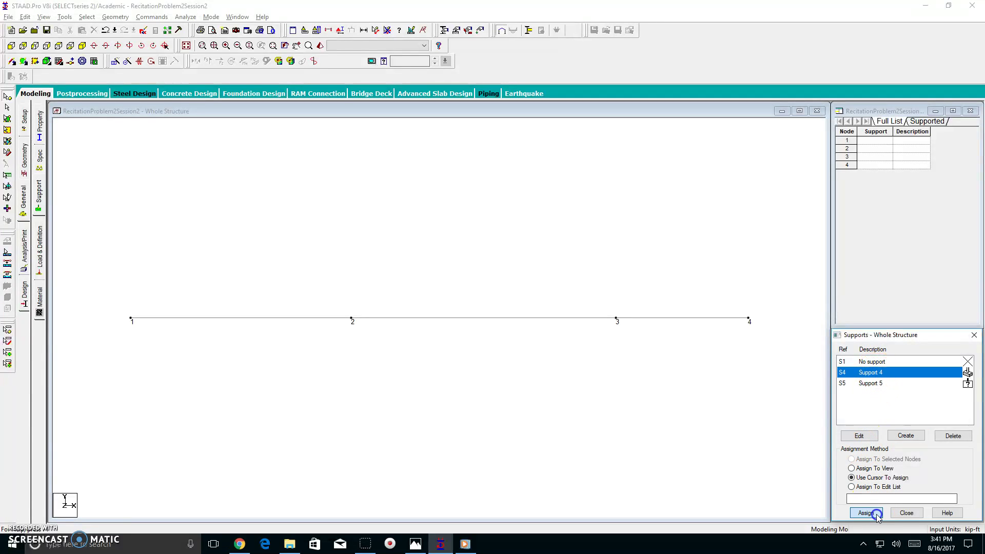
click(130, 320)
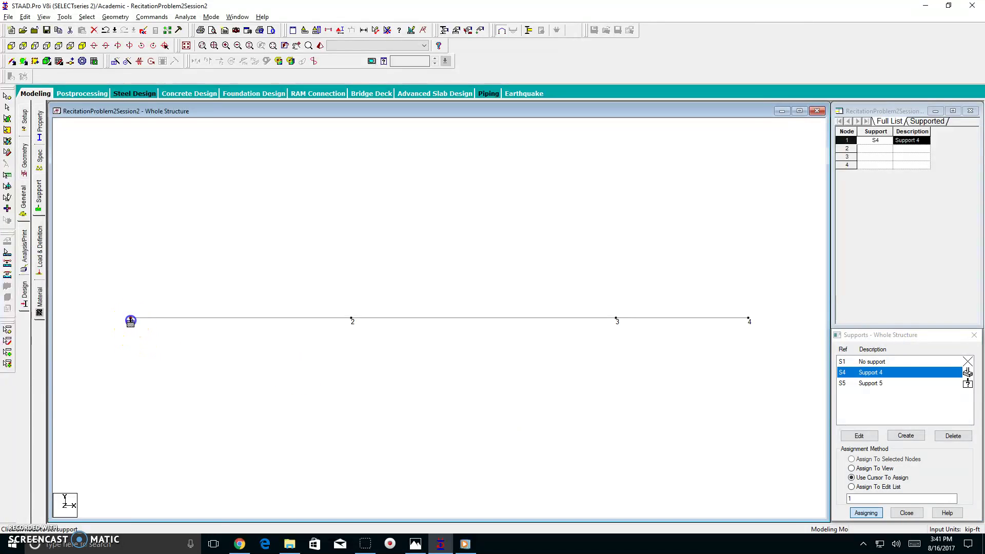
click(887, 385)
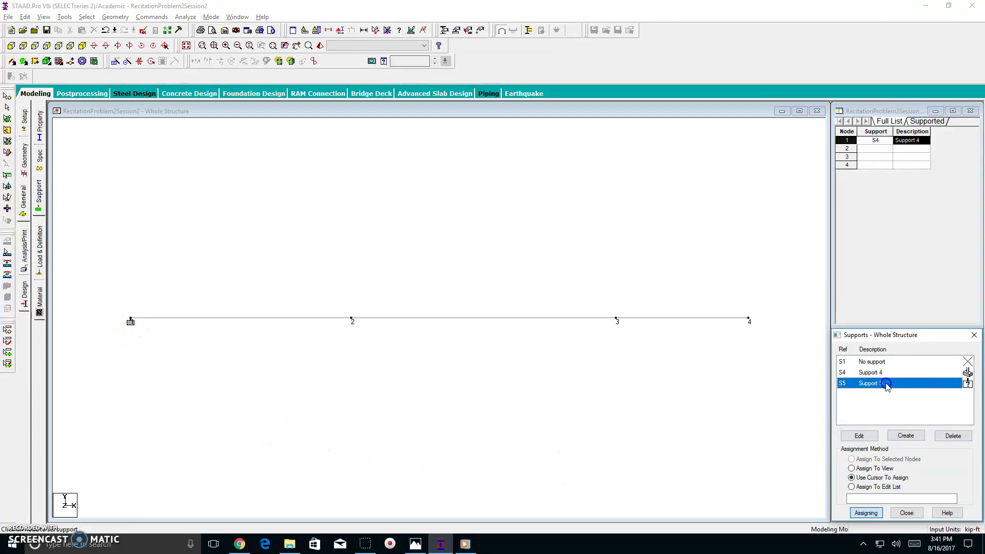
click(749, 320)
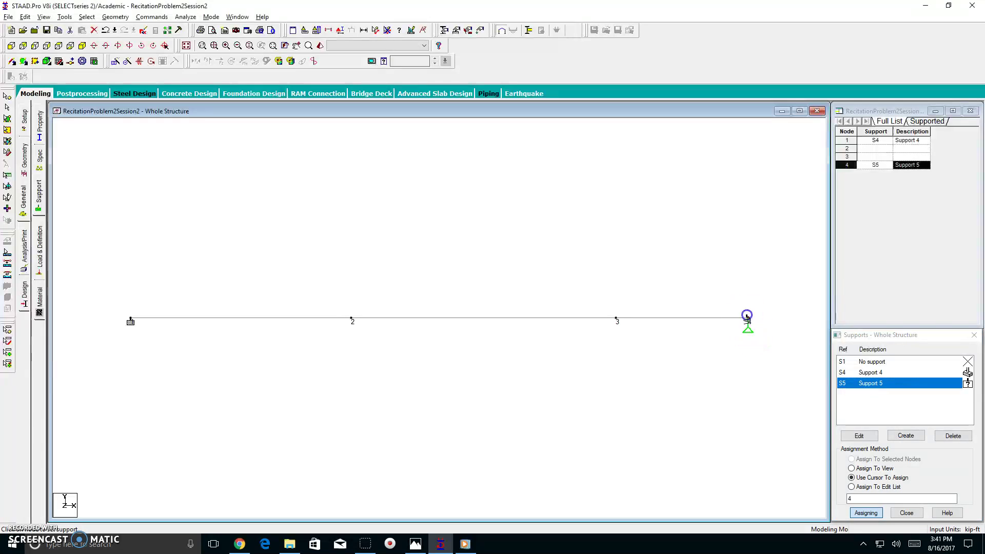
click(906, 514)
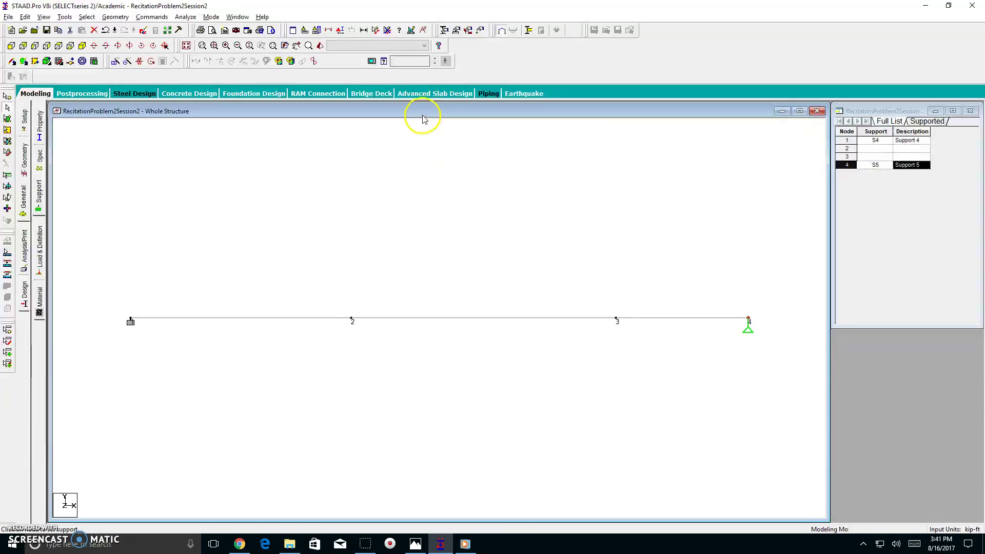
Measure the distance between nodes 2 and 3 and compare the beam with the problem sketch in Photos.
click(380, 32)
click(352, 320)
click(616, 320)
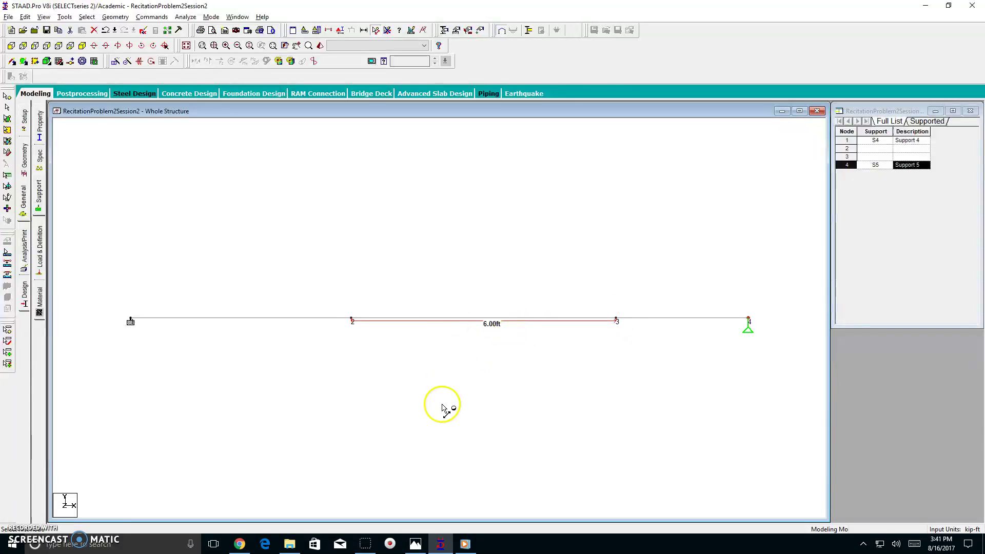
click(416, 544)
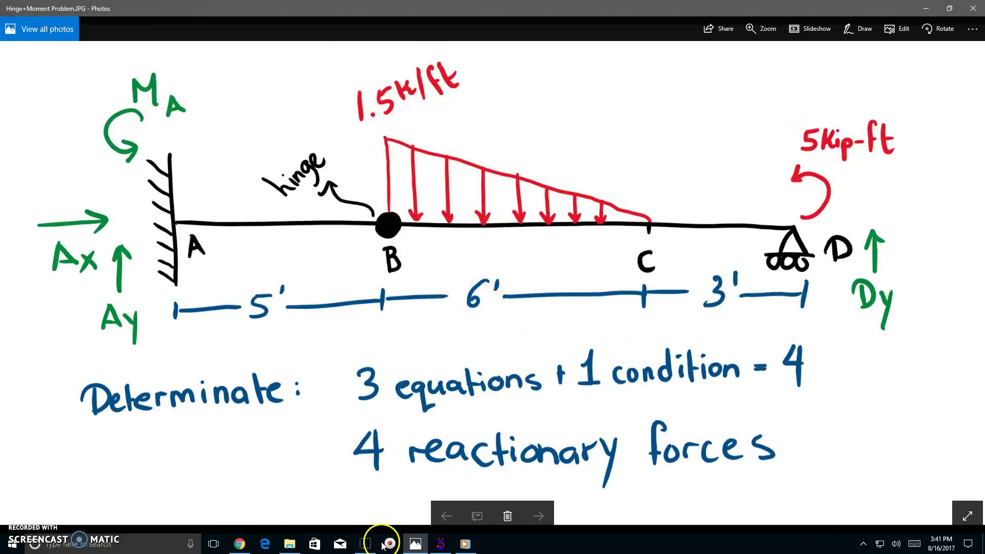
click(925, 8)
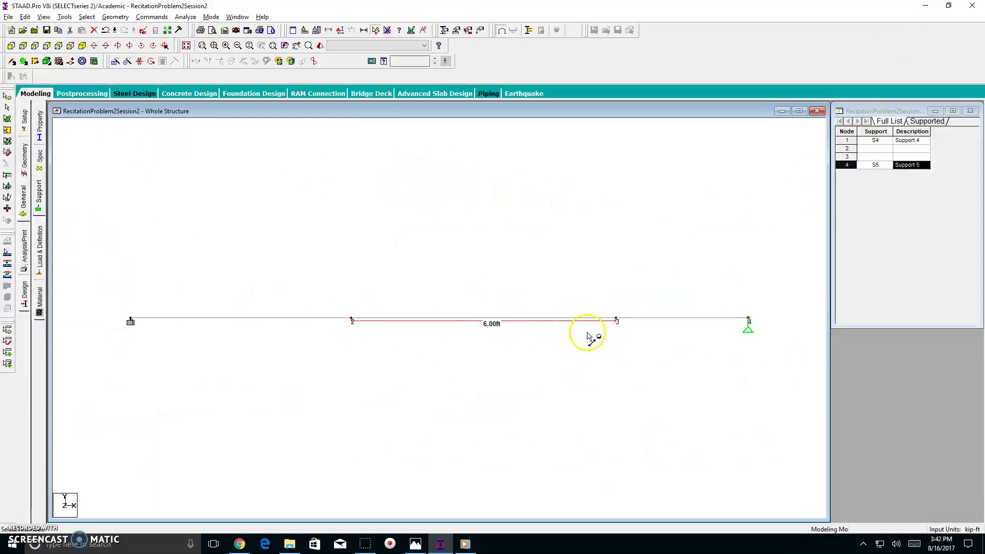
click(617, 320)
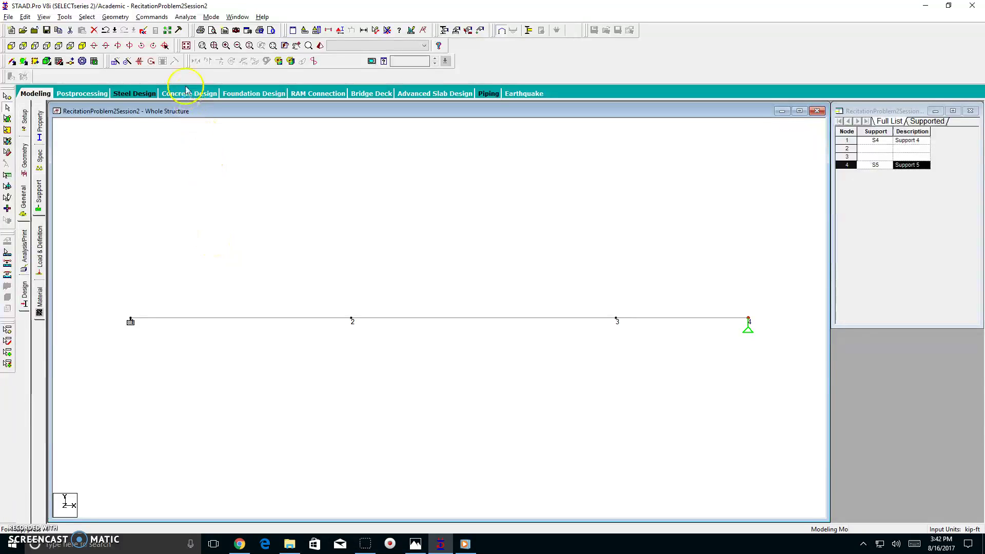
Add a member release specification at the start location that releases FZ, MX, MY and MZ.
click(169, 21)
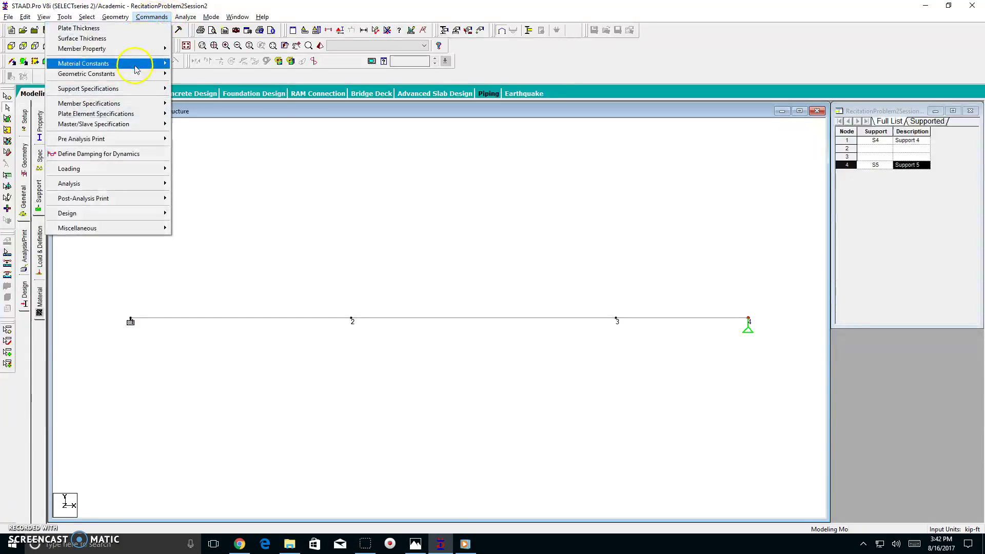
mouse_move(142, 109)
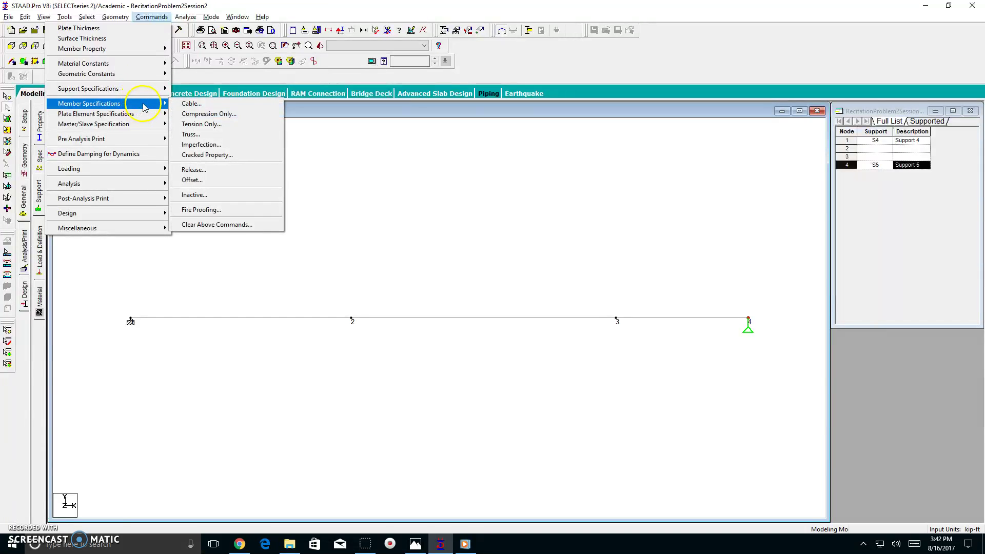
click(213, 169)
drag(133, 36, 450, 132)
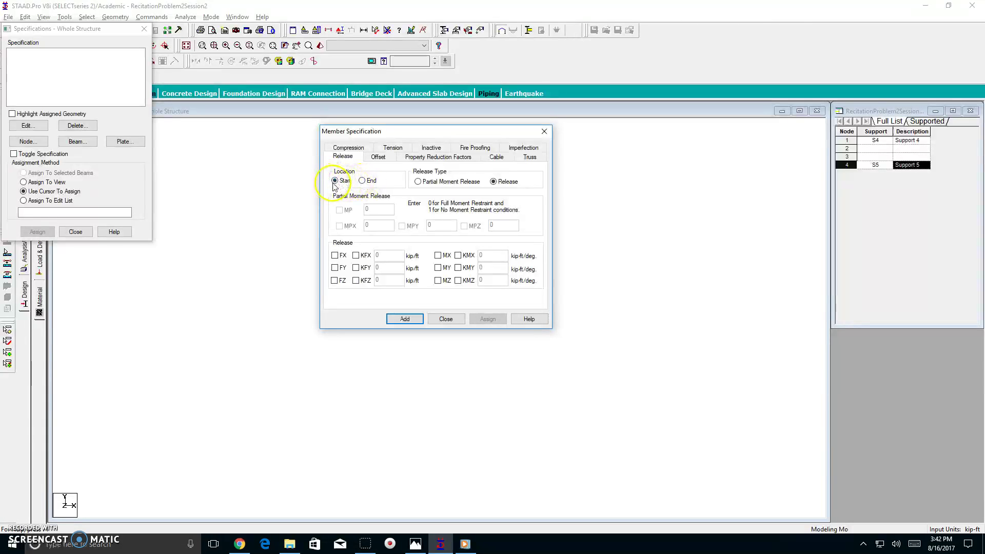
click(363, 181)
click(336, 182)
click(335, 282)
click(437, 256)
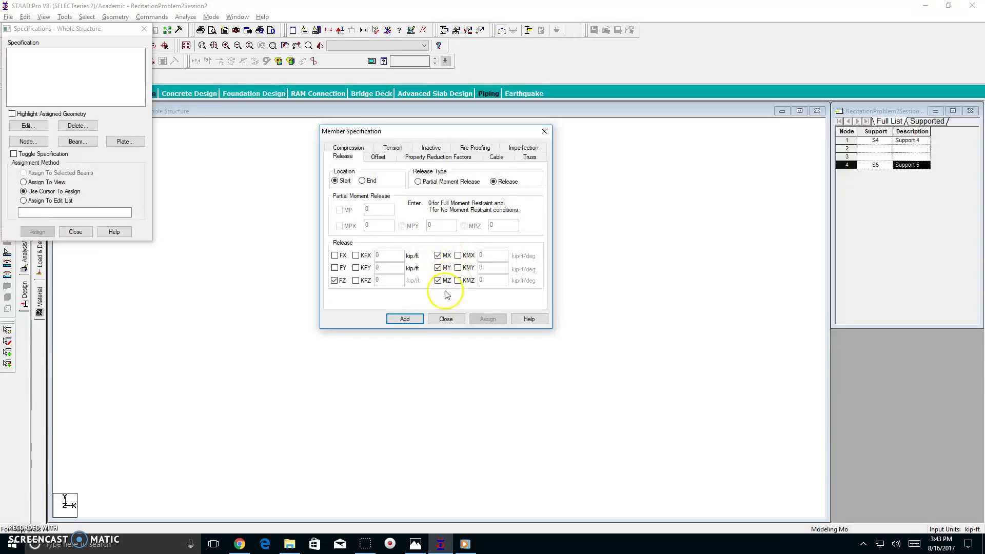
click(405, 319)
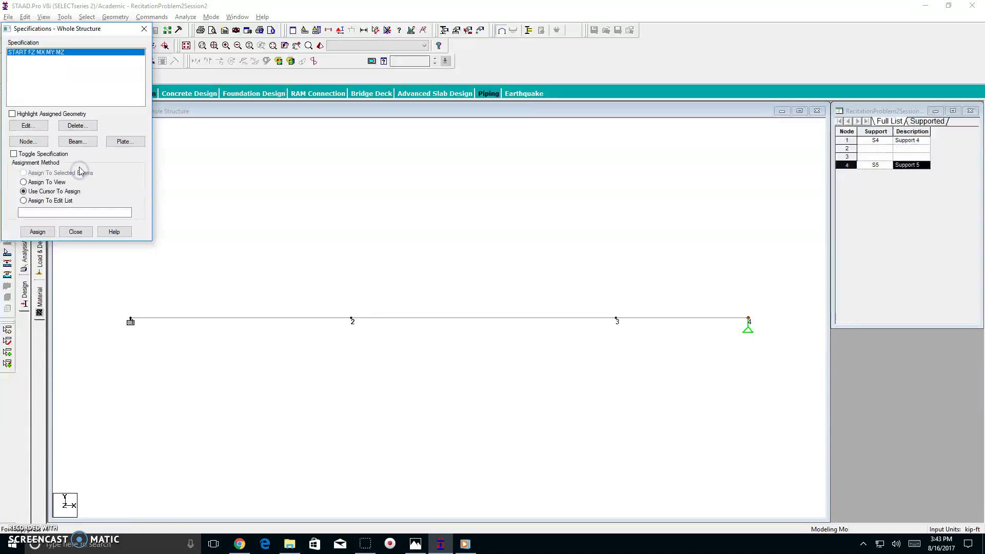
click(76, 232)
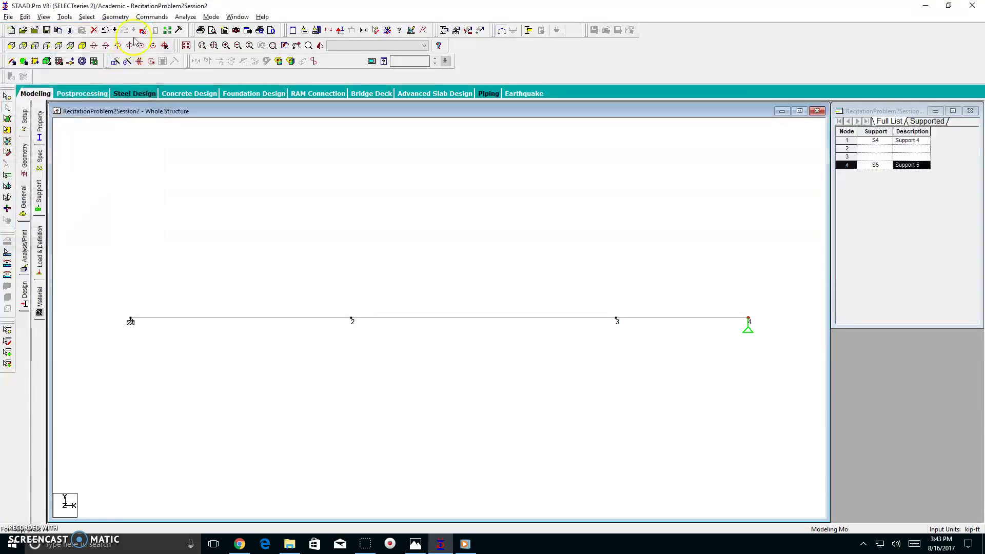
Add a second member release specification at the end location, releasing FZ, MX, MY and MZ.
click(152, 17)
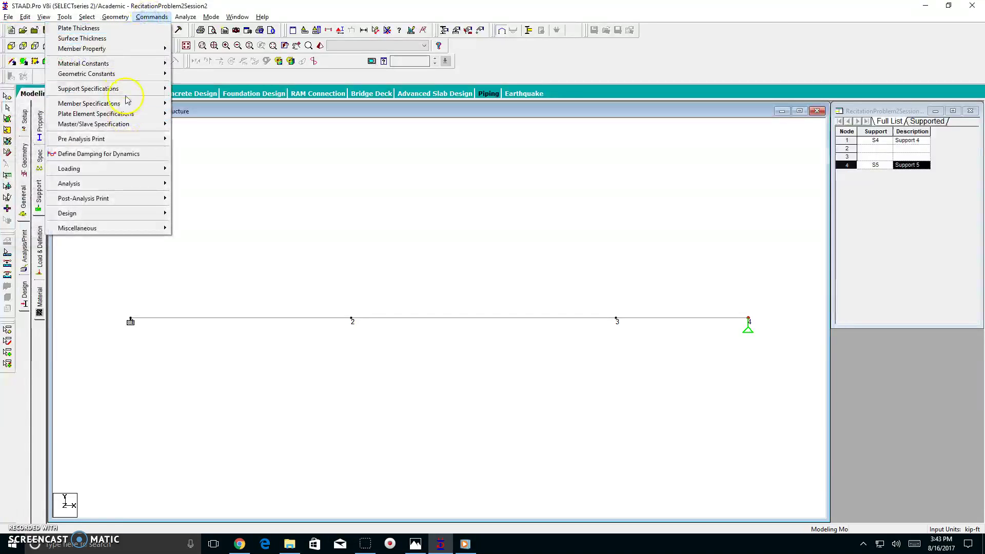
mouse_move(132, 103)
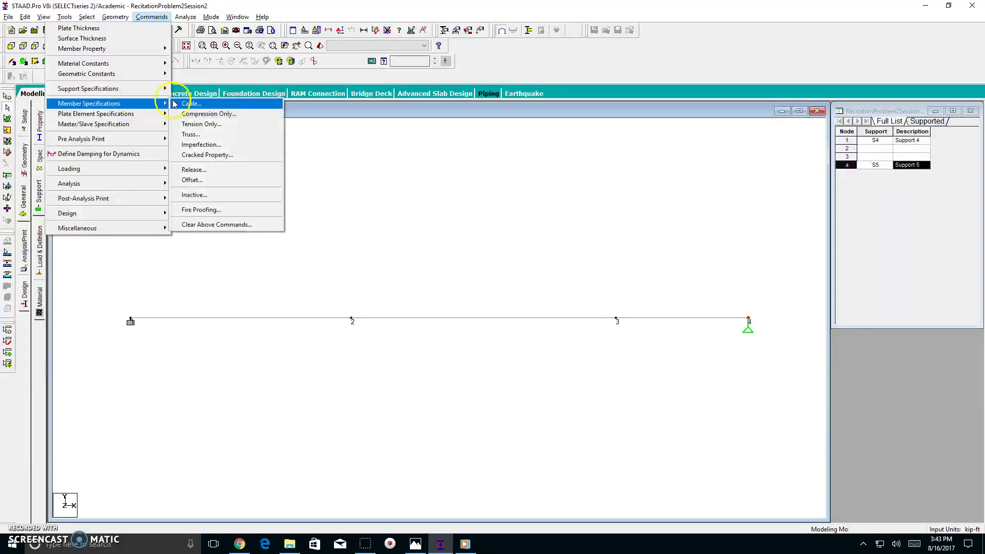
click(216, 169)
click(43, 85)
click(16, 185)
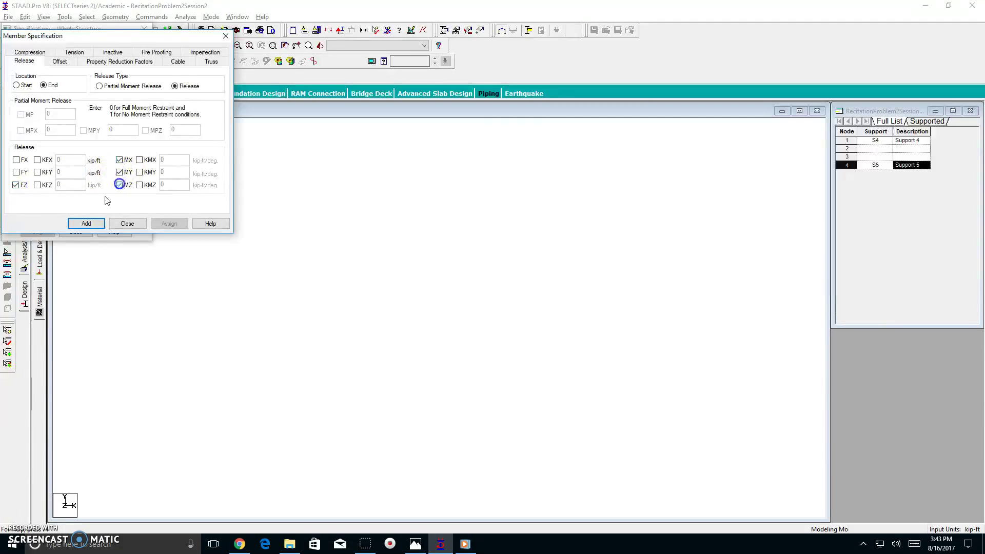
click(87, 224)
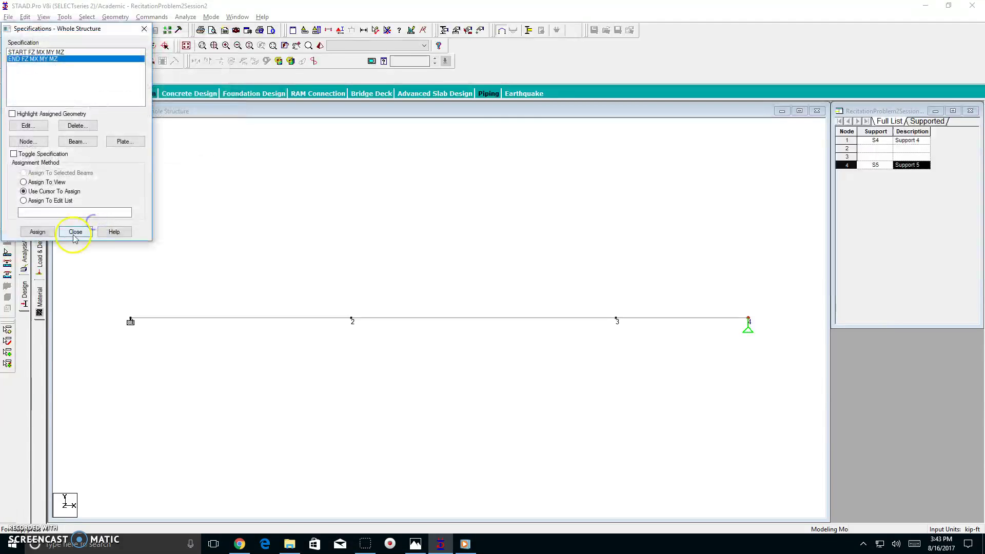
Assign the start release to the member between nodes 2 and 3 to model the hinge at node 2.
click(51, 53)
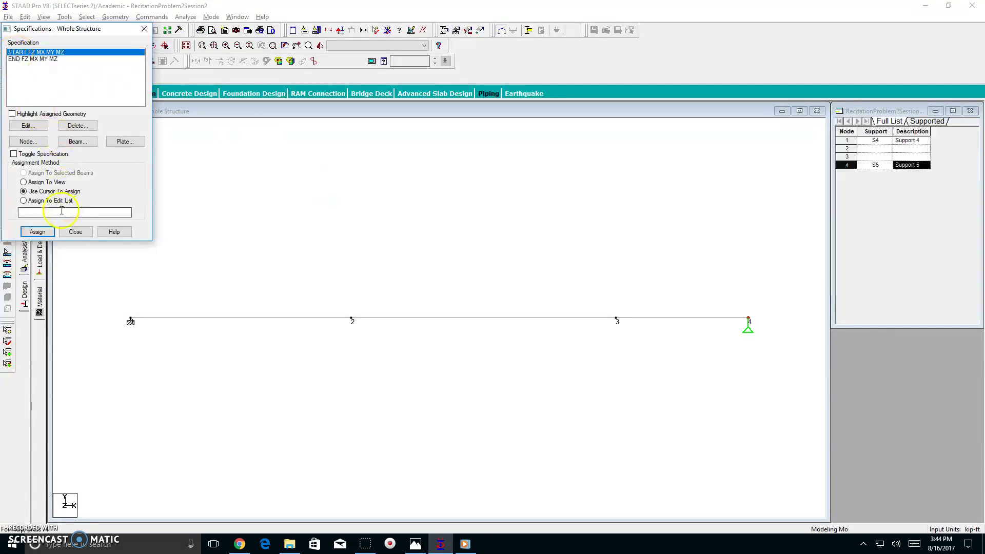
click(38, 231)
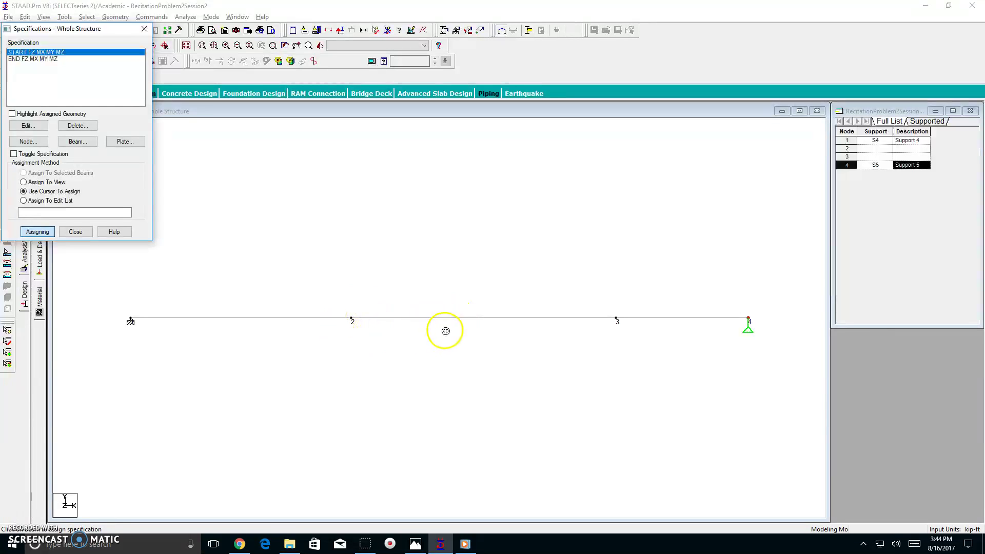
click(439, 319)
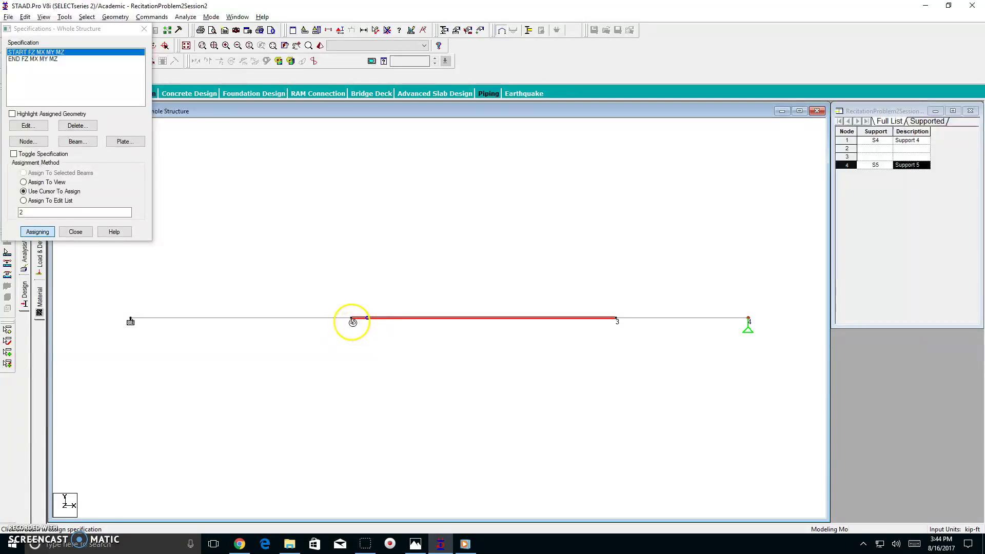
Assign the end release to the member between nodes 3 and 4 and check it against the problem sketch in Photos.
click(47, 59)
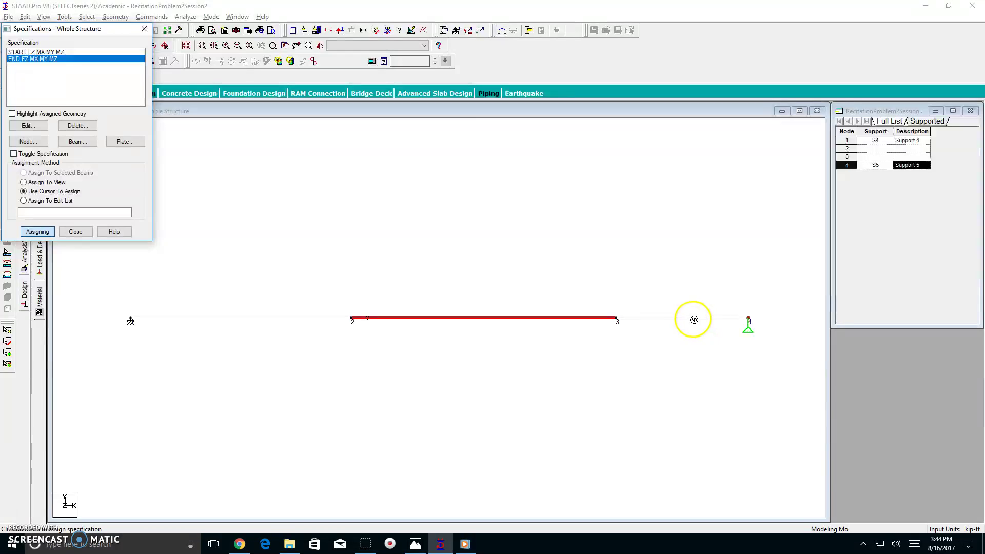
click(695, 319)
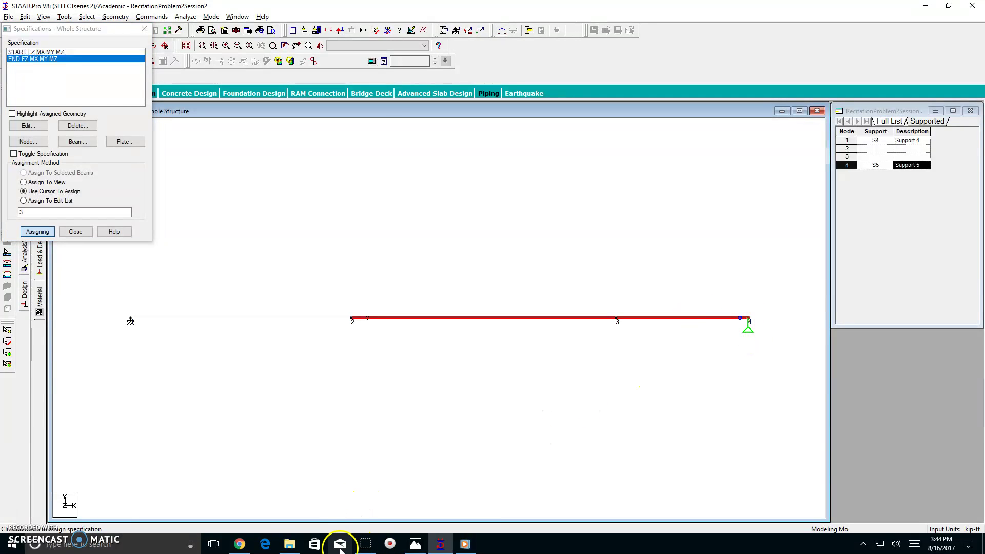
click(415, 544)
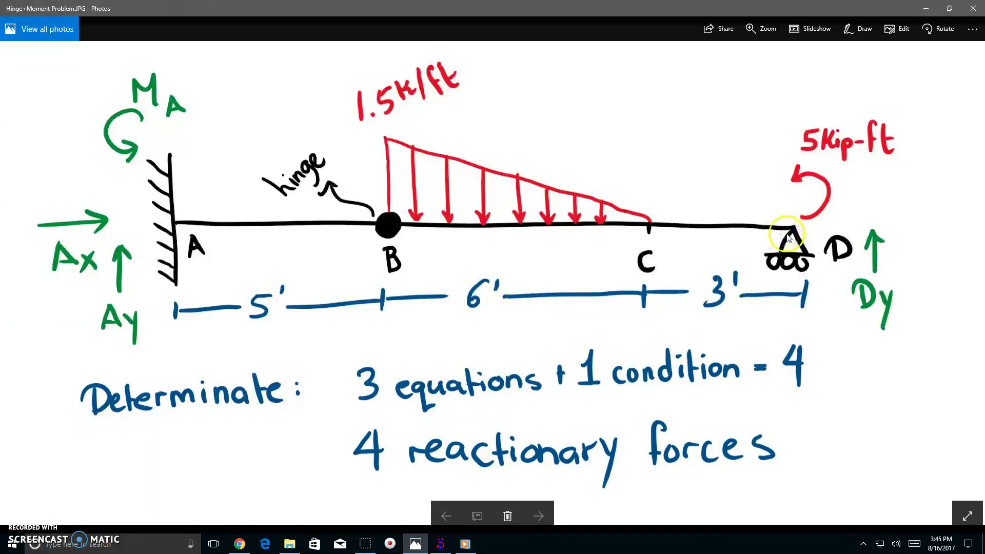
click(926, 8)
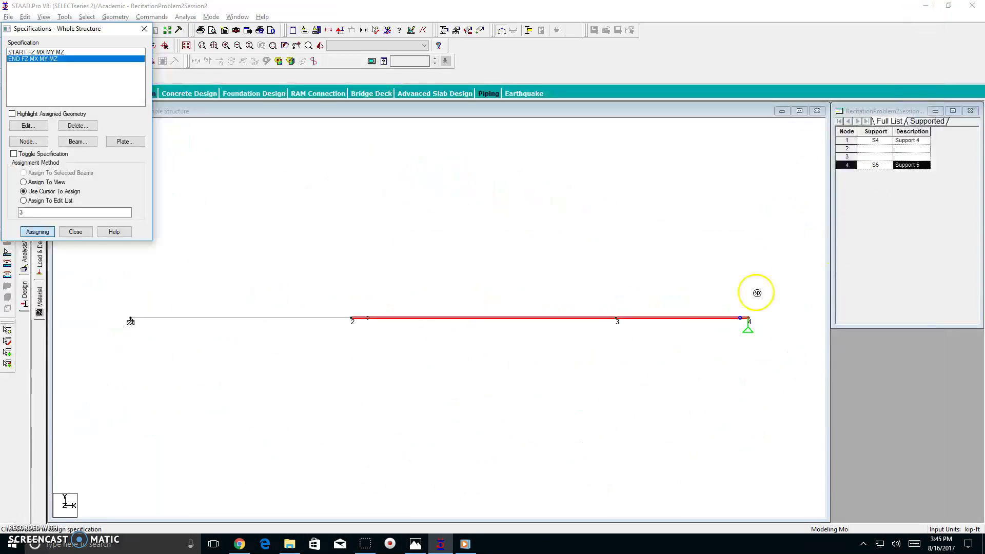
Delete the end release specification (END FZ MX MY MZ), deselect the members and close the specifications.
click(41, 60)
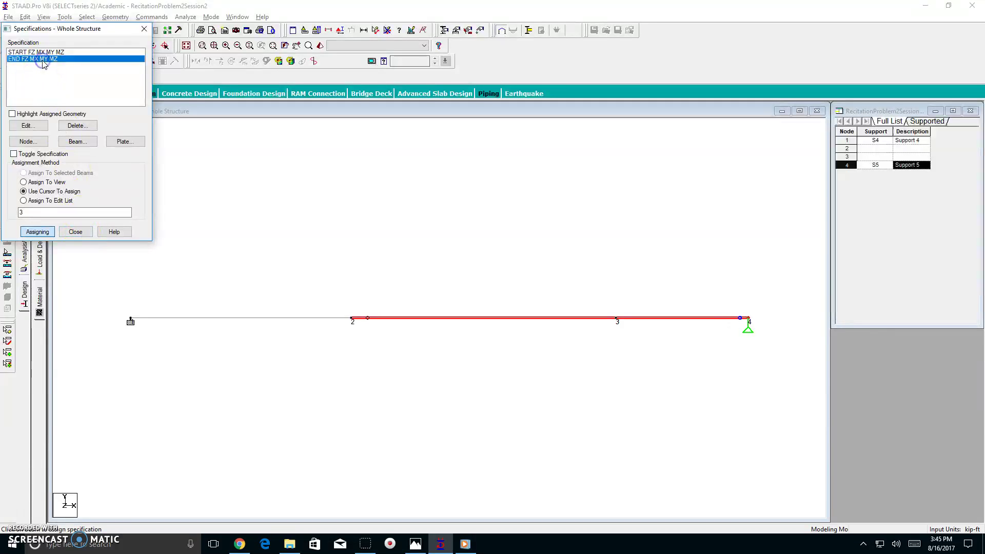
click(78, 125)
click(105, 165)
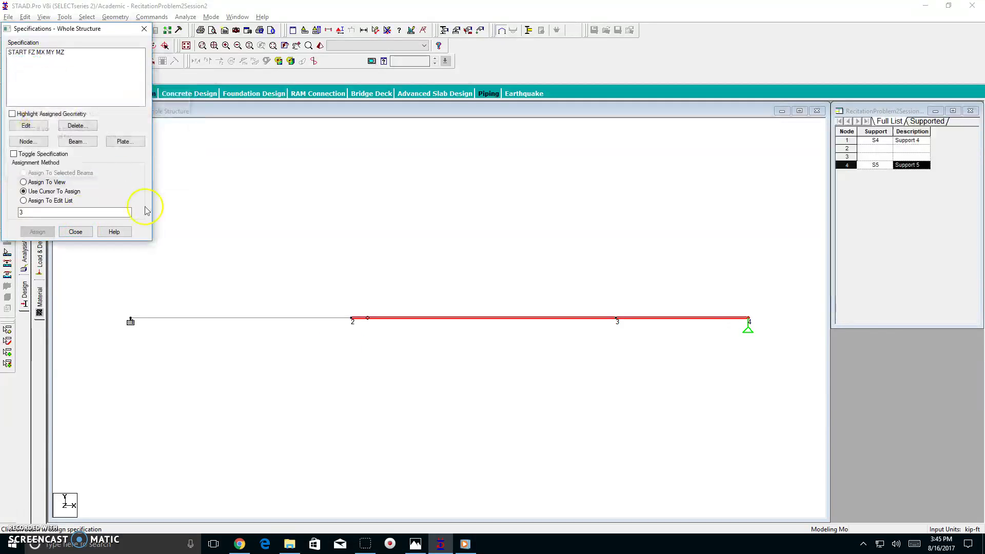
click(710, 293)
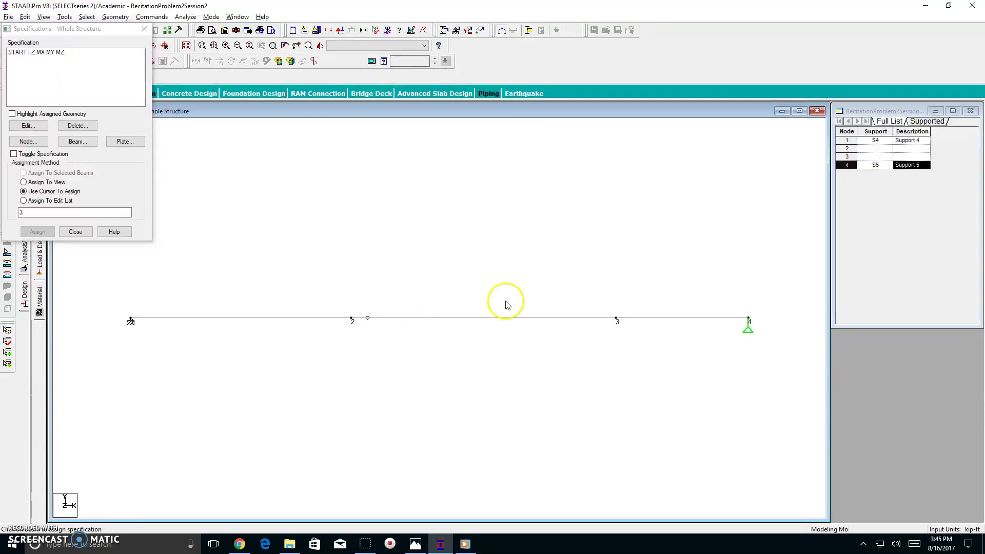
click(88, 230)
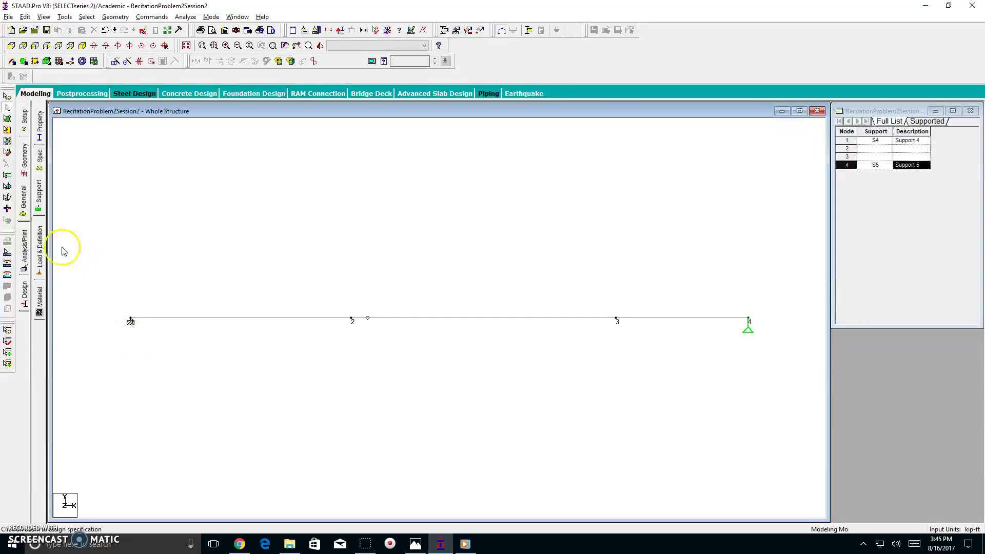
Create a primary load case number 1 titled LOAD CASE 1 with loading type None.
click(26, 207)
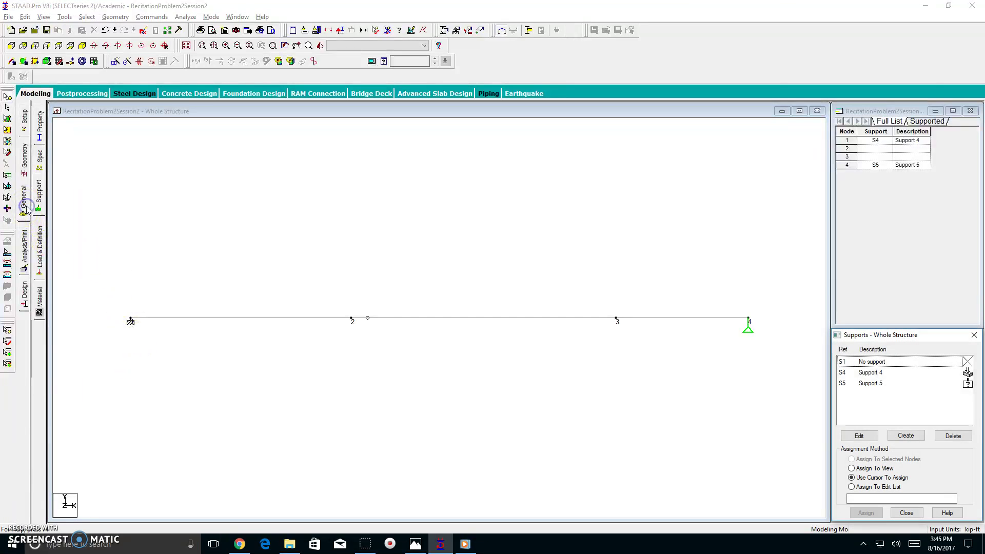
click(41, 235)
click(872, 128)
click(875, 443)
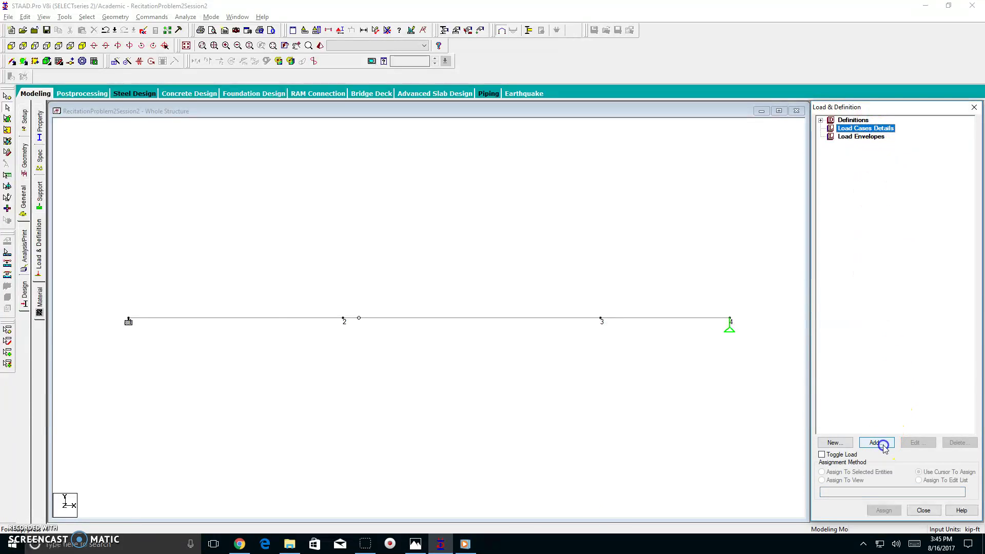
drag(437, 253, 401, 253)
click(588, 380)
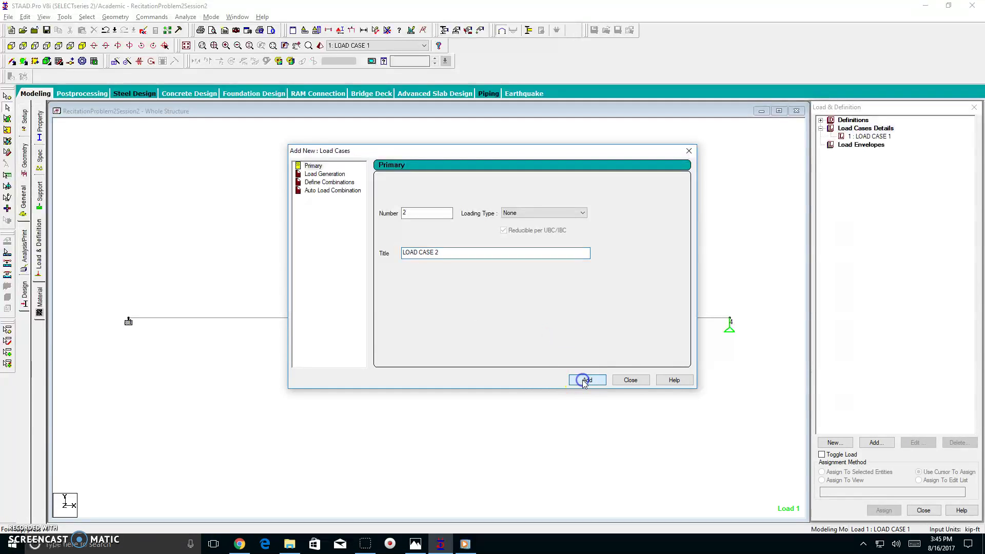
click(631, 381)
Check the loads in the Photos sketch, save the modified structure and add a nodal moment Mz of 5 kip-ft to load case 1.
click(878, 136)
click(877, 442)
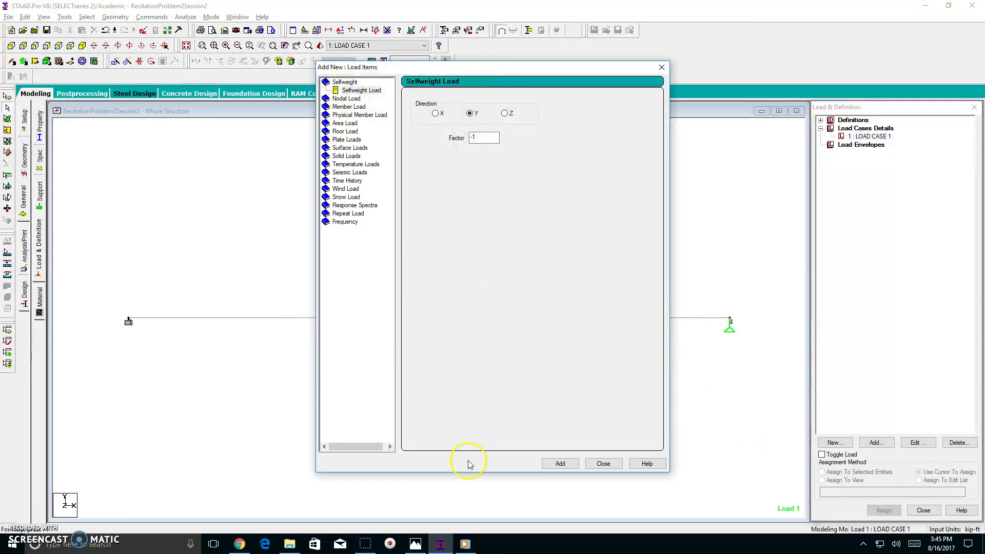
click(415, 544)
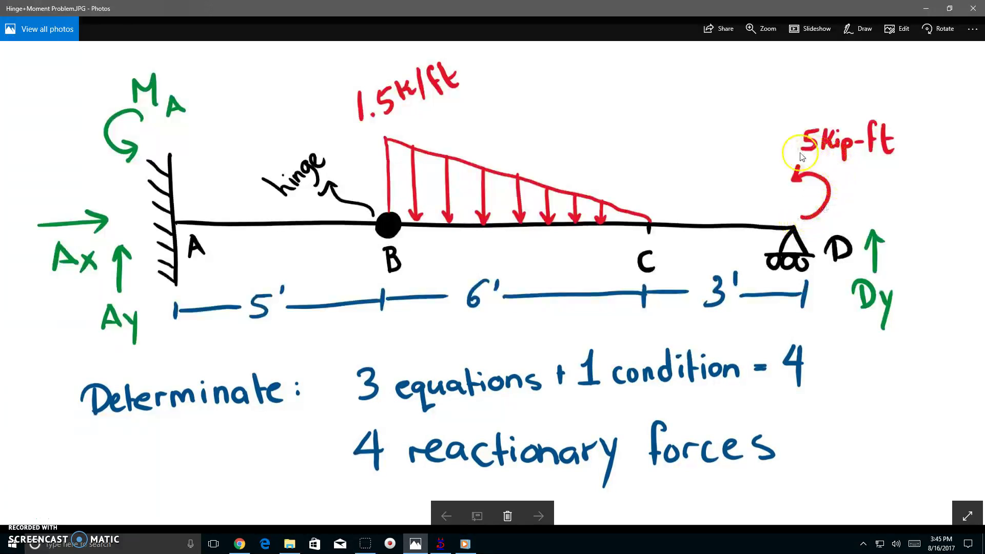
click(923, 8)
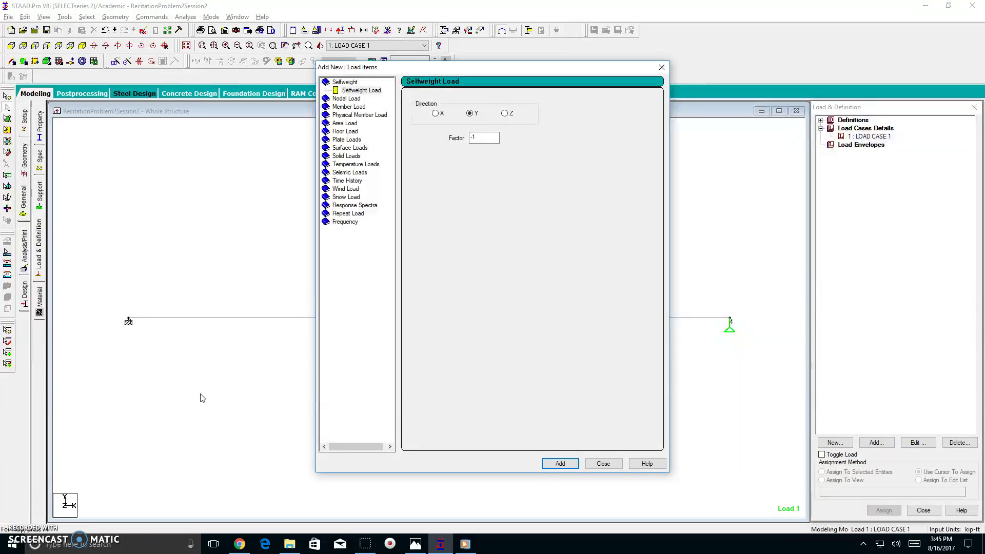
click(338, 98)
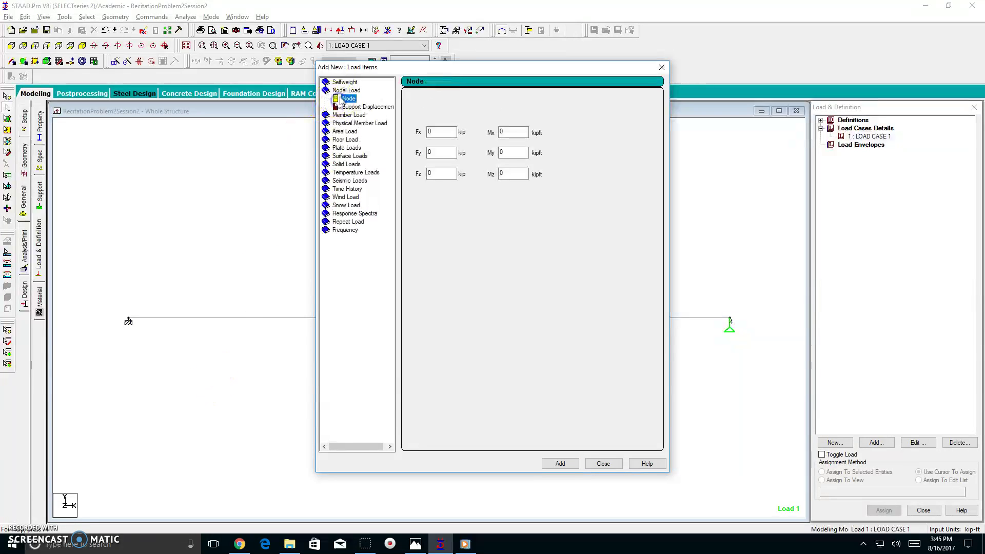
drag(517, 174, 496, 219)
click(481, 294)
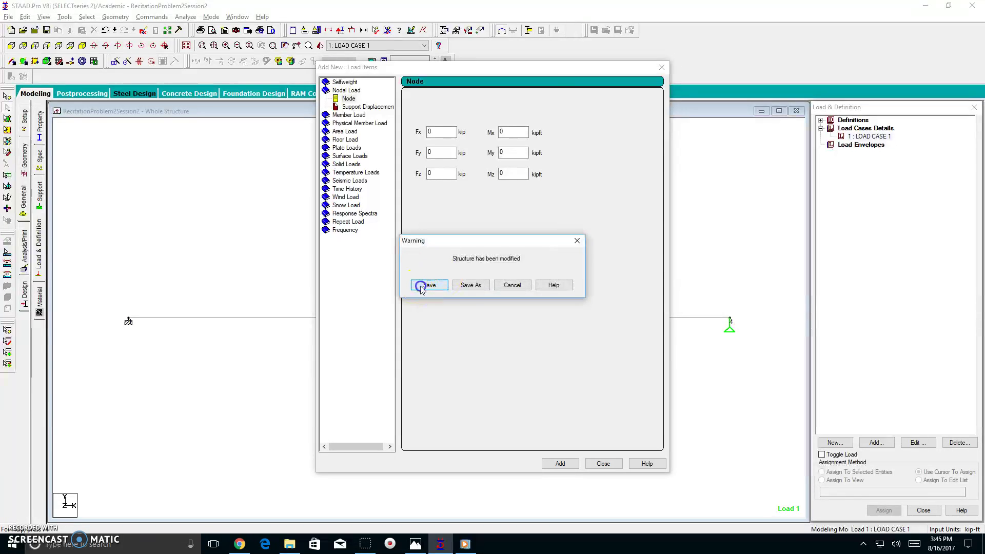
click(428, 283)
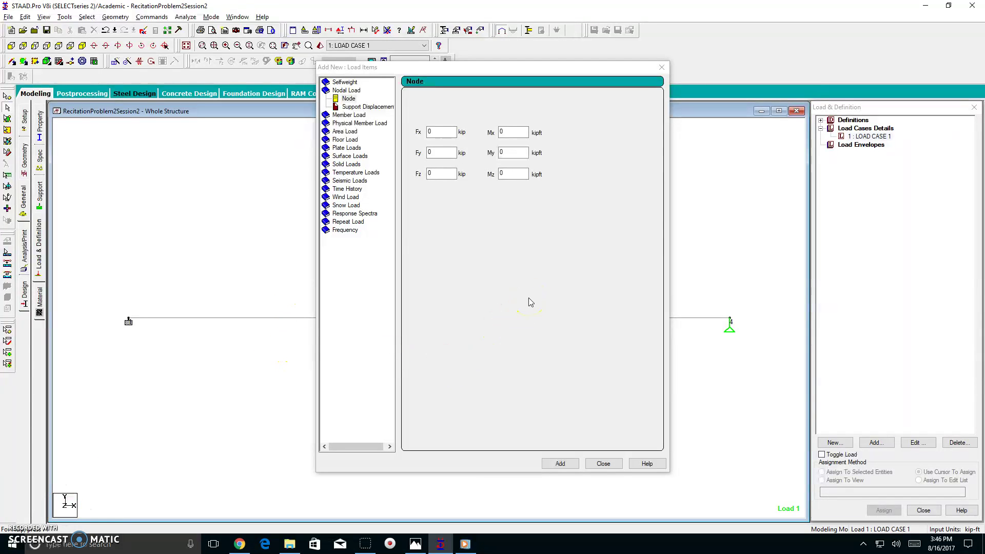
click(489, 177)
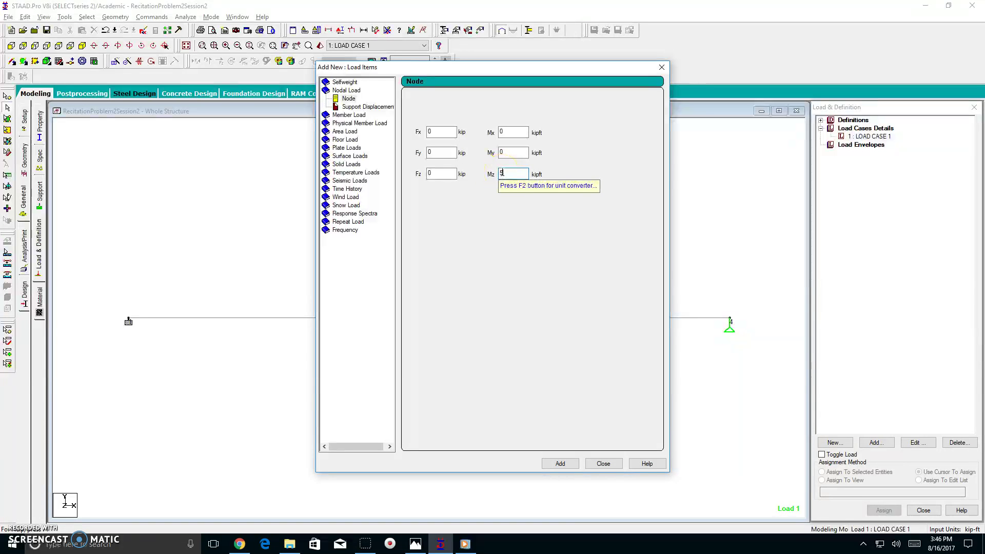
click(558, 464)
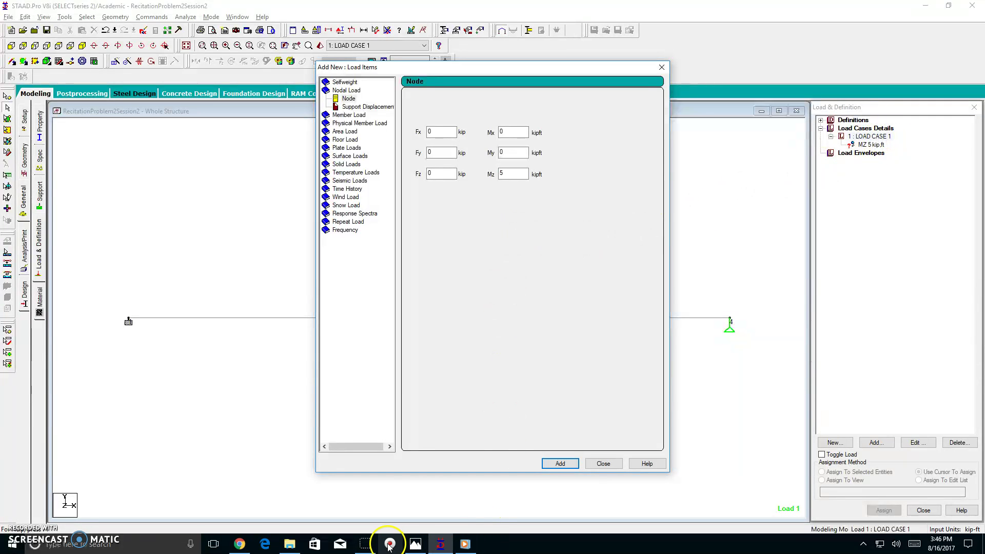
Bring up the member load types and compare them with the distributed load between B and C in the Photos sketch.
click(415, 544)
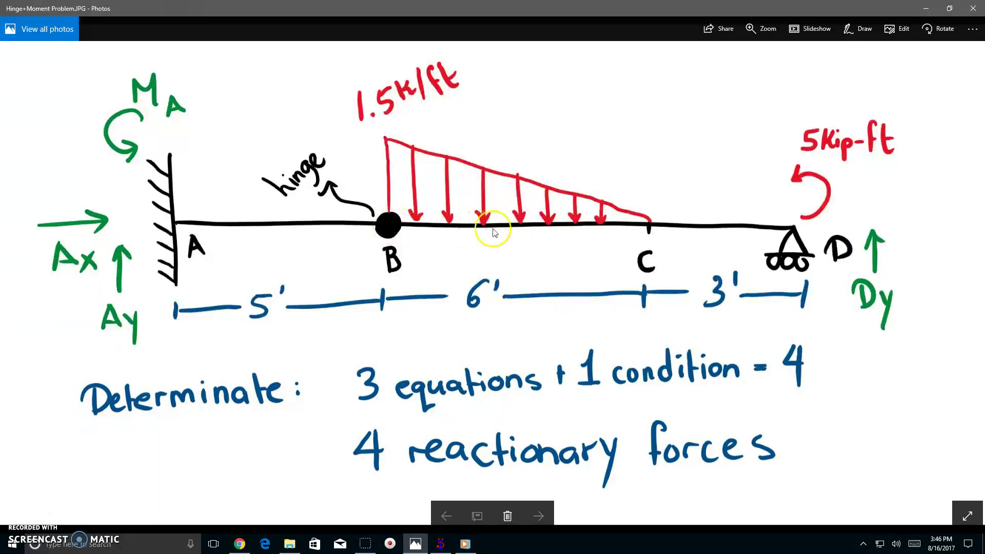
click(927, 9)
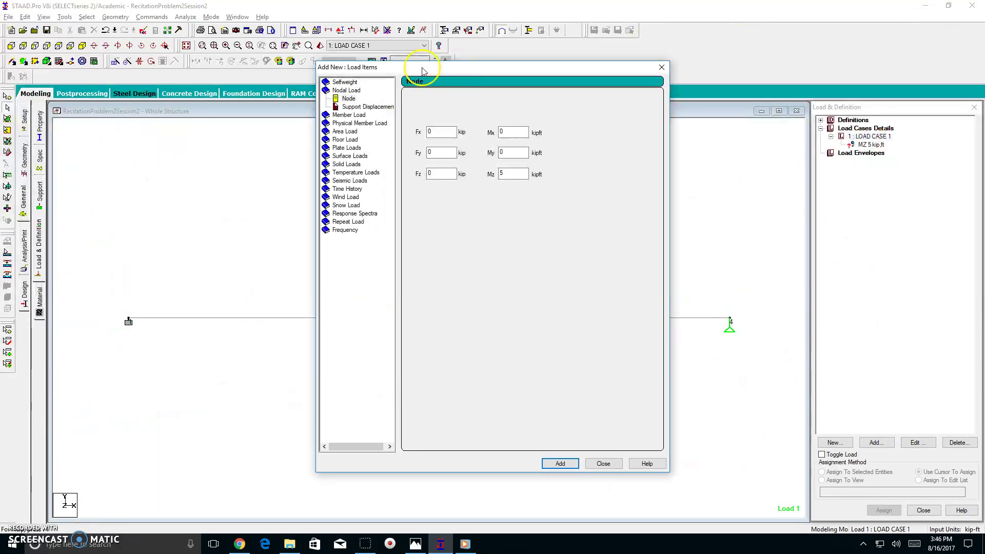
click(355, 115)
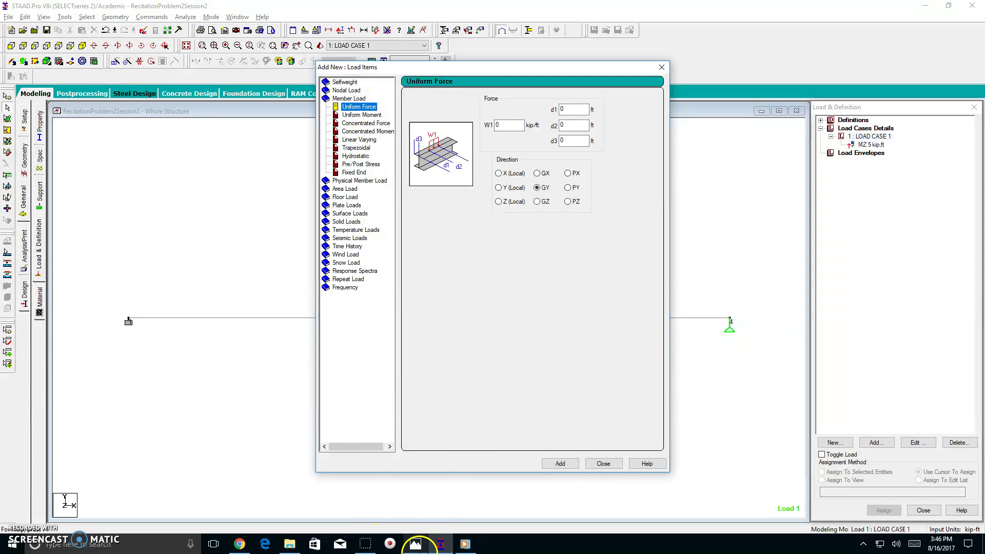
click(415, 544)
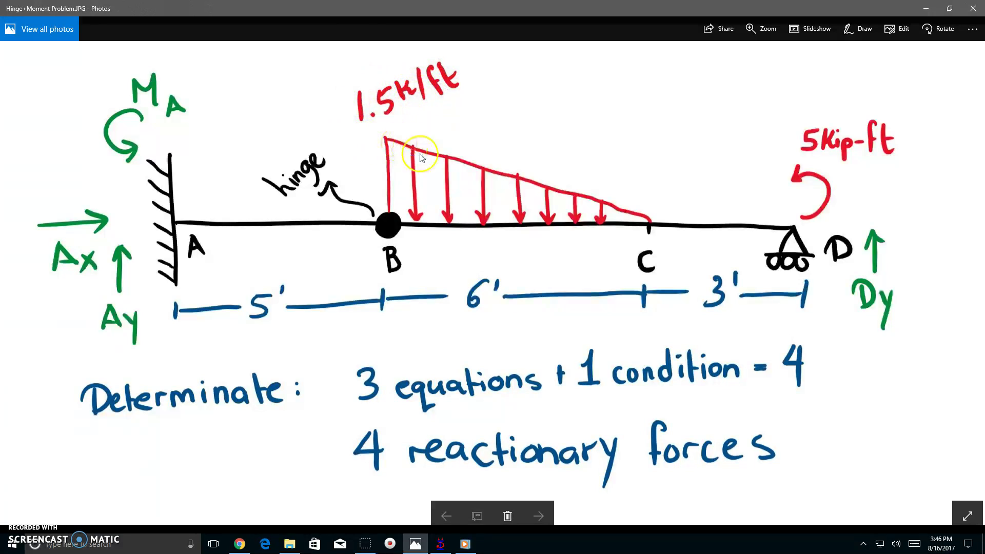
click(927, 8)
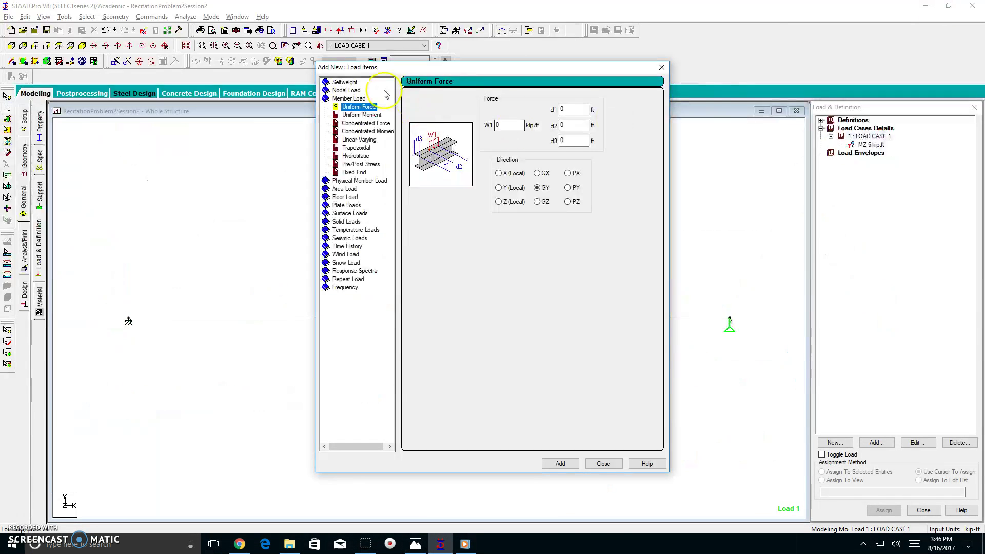
Add a linear varying member load in local Y with W1 -1.5 and W2 0 kip/ft, checking its shape against the Photos sketch.
click(365, 140)
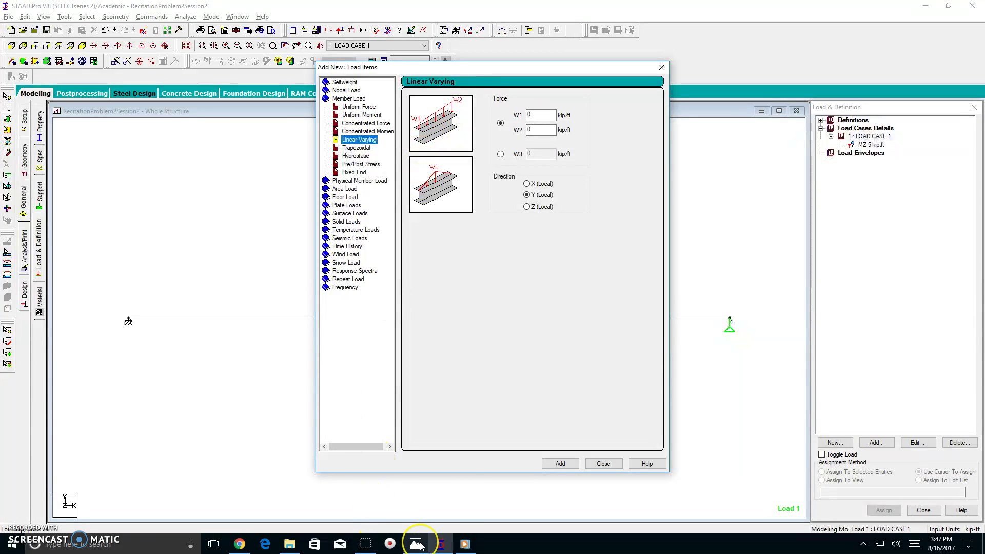
click(426, 495)
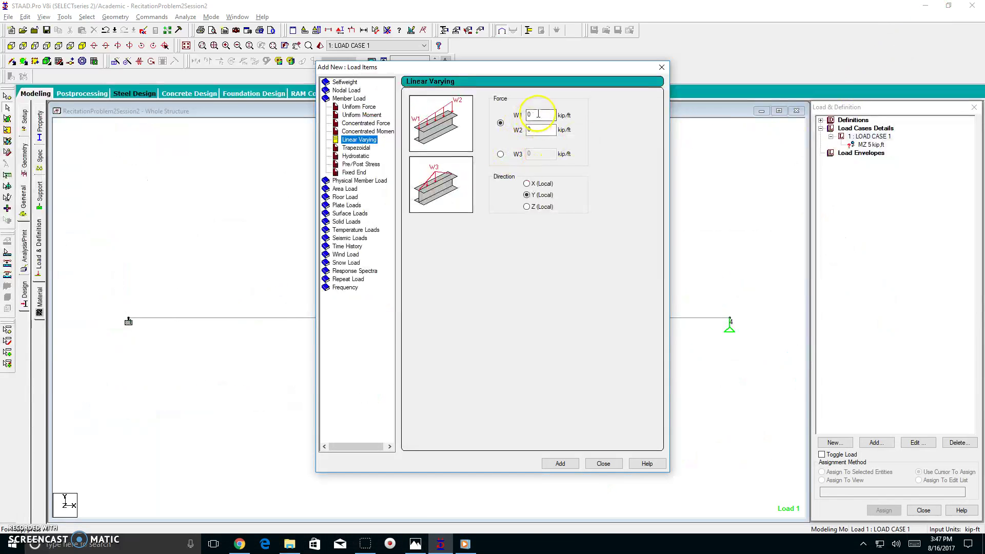
click(513, 121)
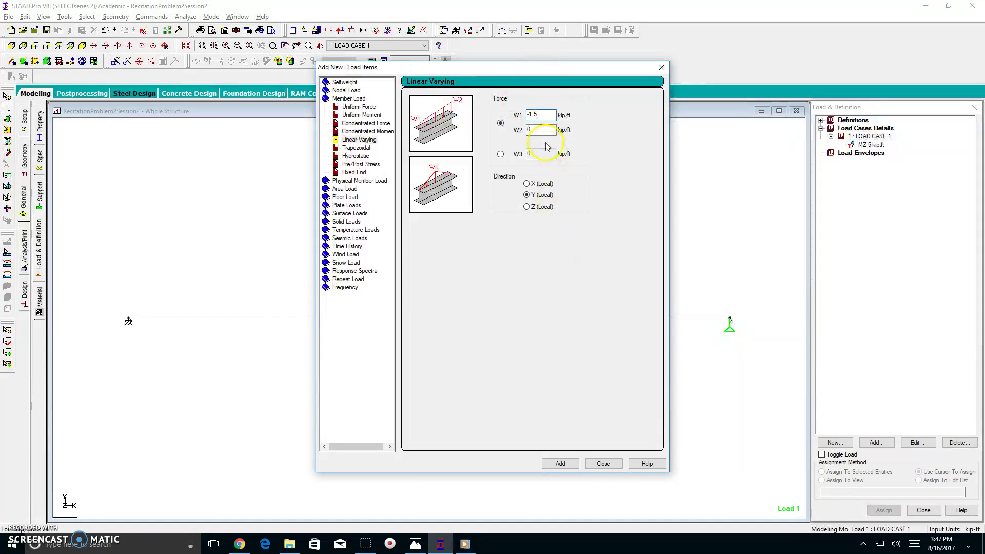
click(408, 546)
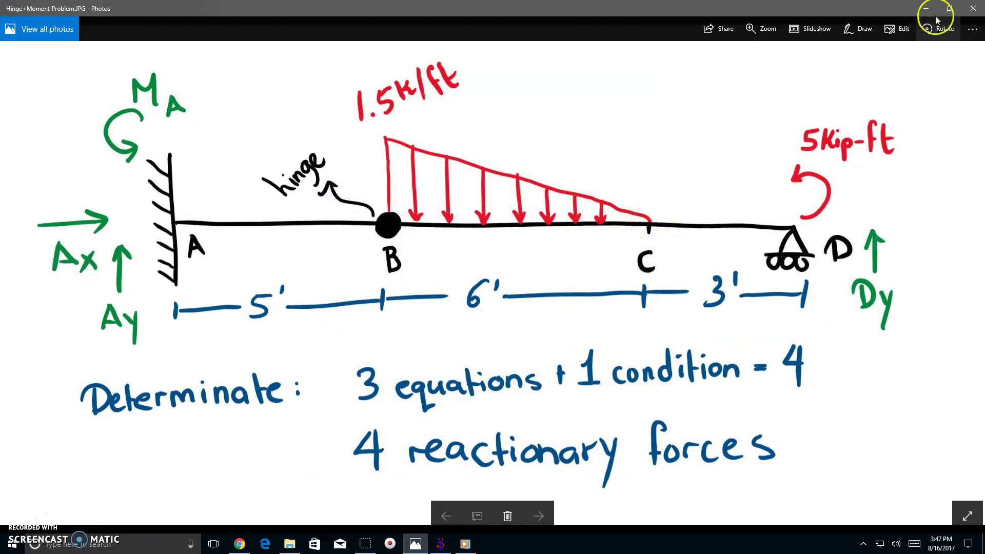
click(927, 8)
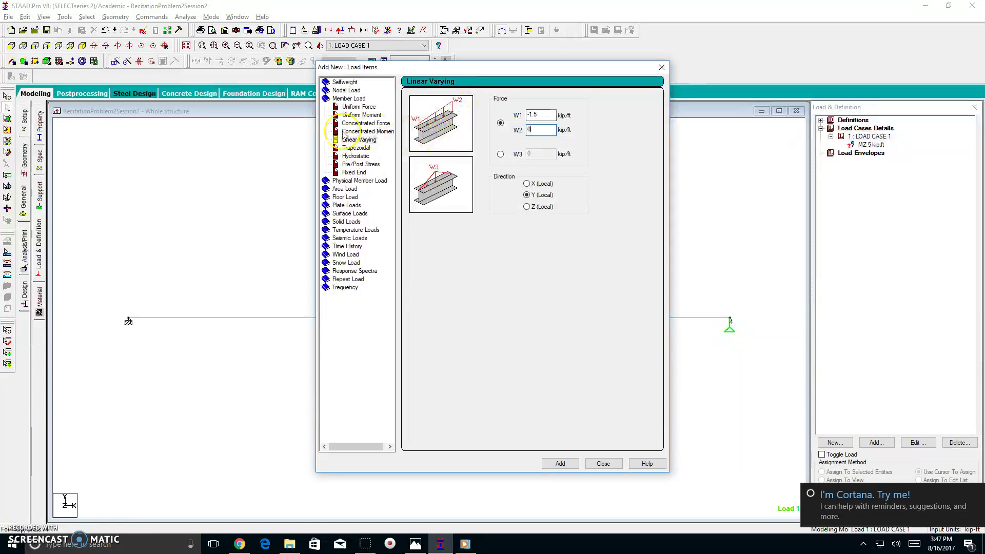
drag(443, 63, 90, 92)
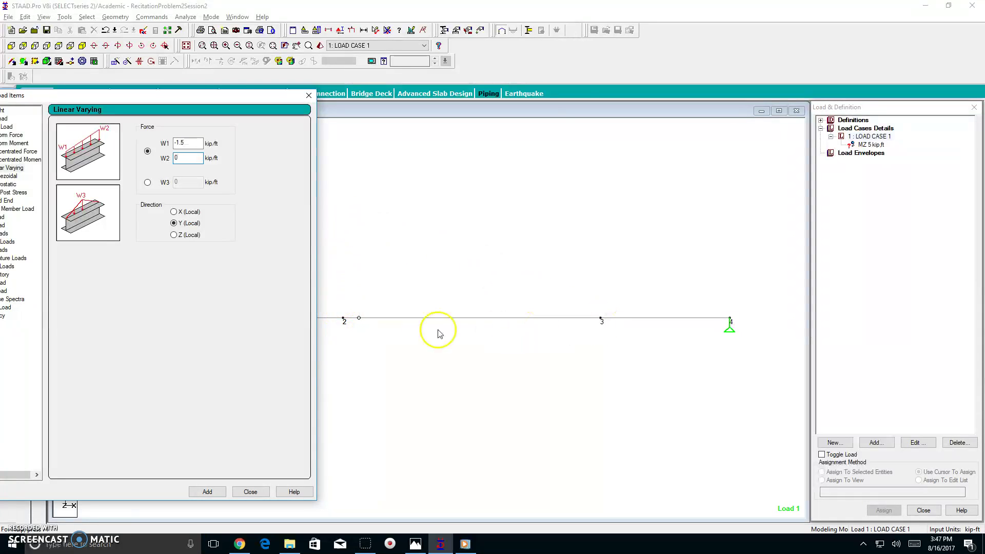
drag(219, 94, 449, 48)
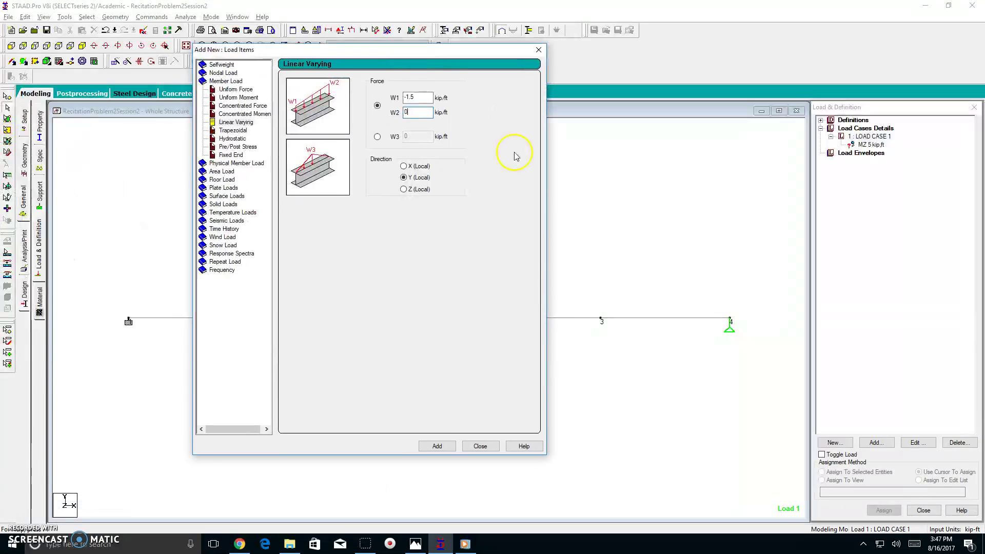
click(449, 447)
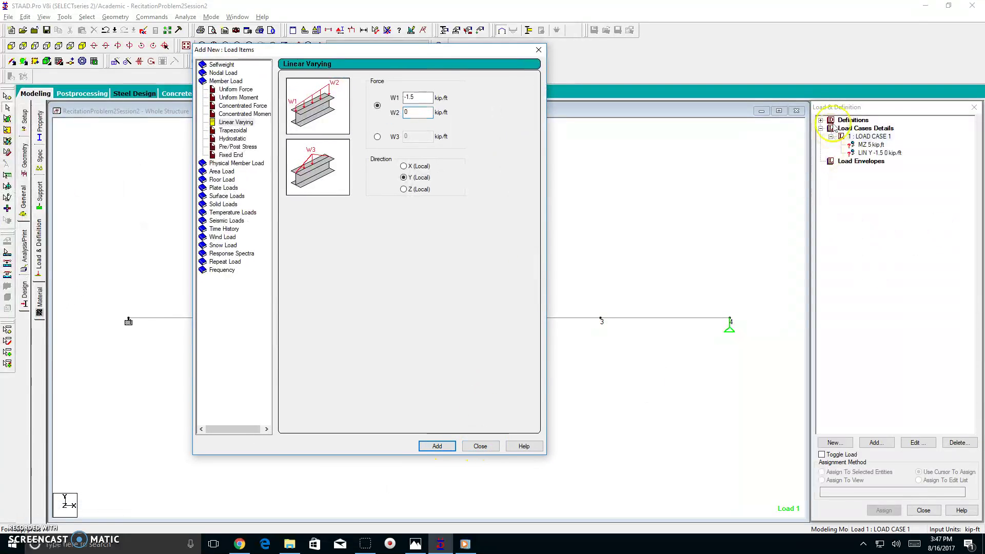
click(481, 447)
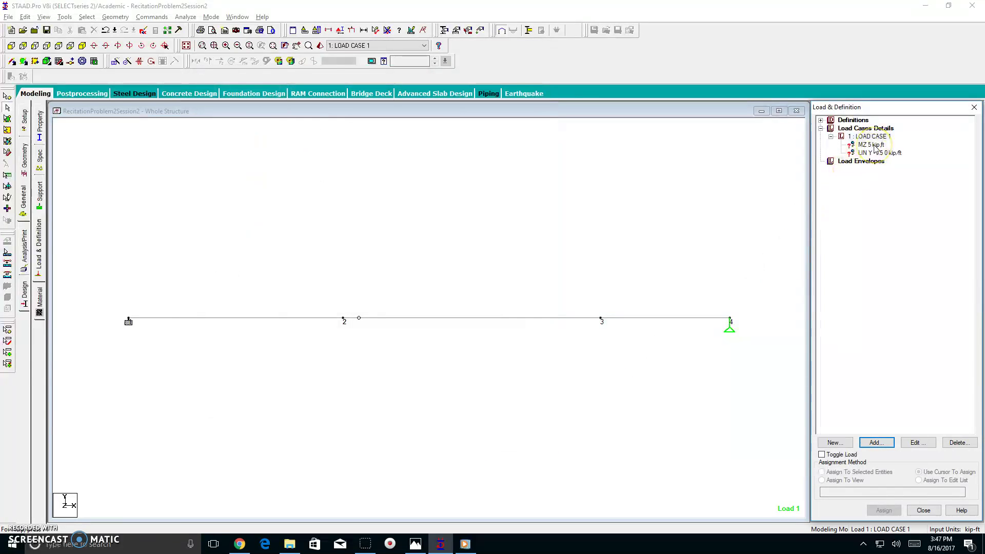
Assign the 5 kip-ft MZ moment to node 4 at the roller support.
click(872, 145)
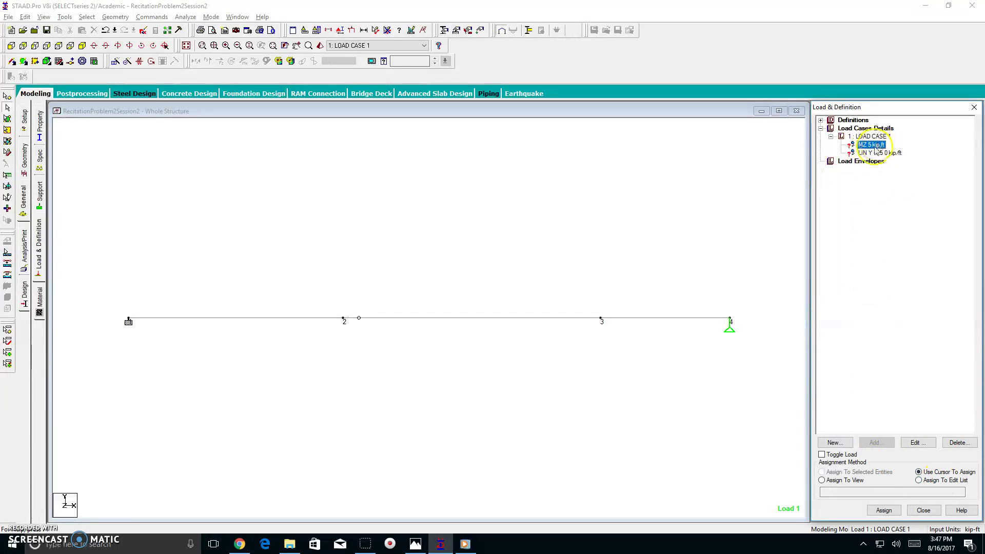
click(883, 510)
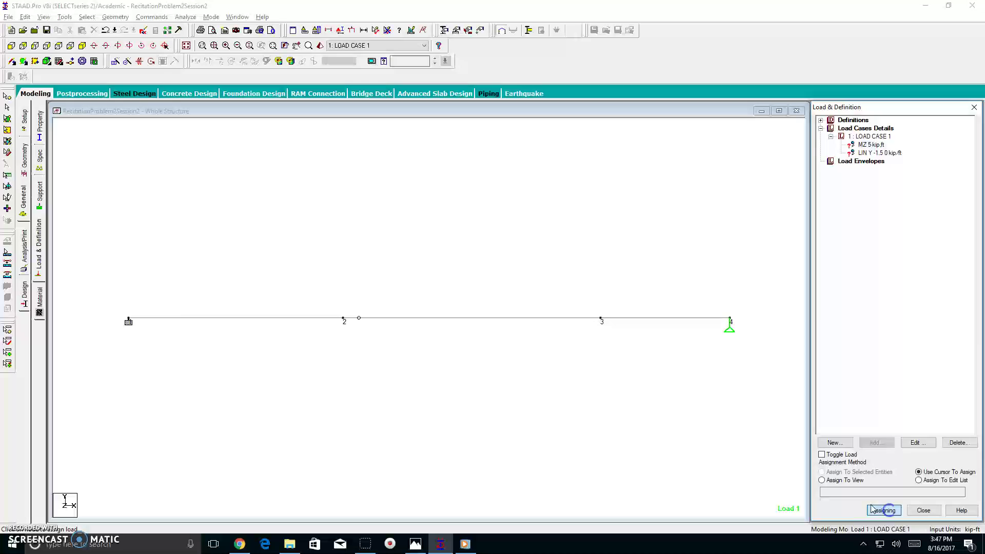
click(732, 320)
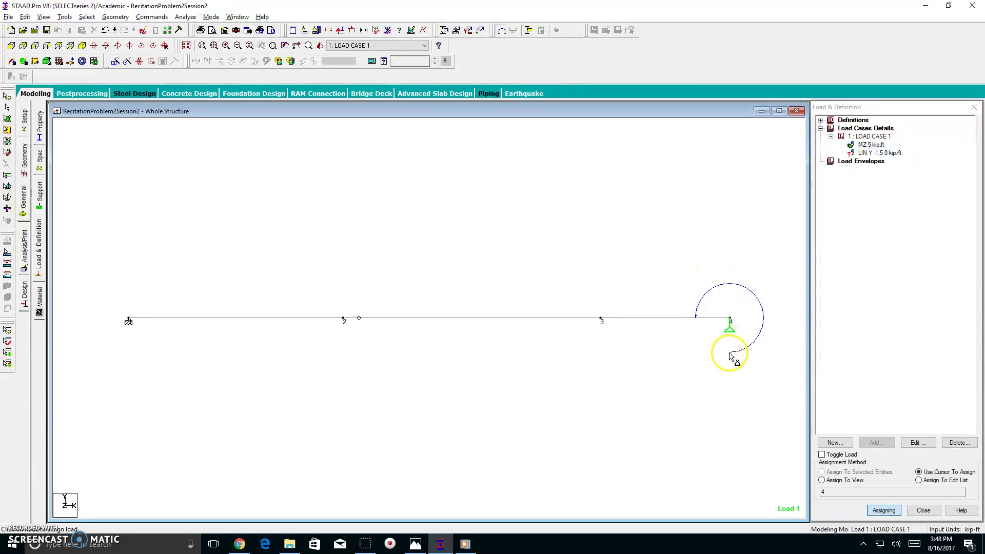
scroll(703, 319, up, 1)
scroll(703, 319, down, 1)
scroll(704, 319, up, 1)
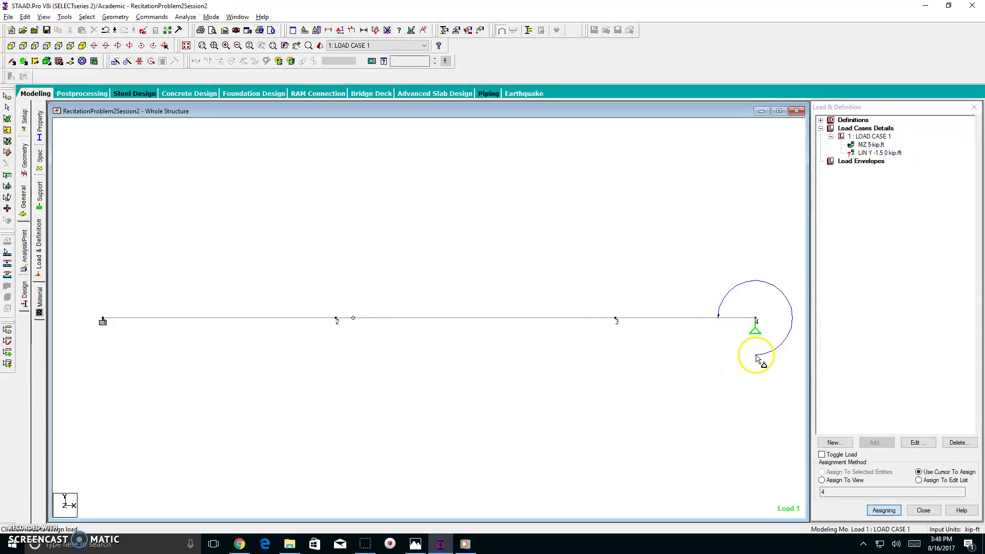
scroll(645, 409, down, 1)
scroll(696, 373, down, 2)
scroll(697, 373, up, 1)
scroll(701, 370, up, 1)
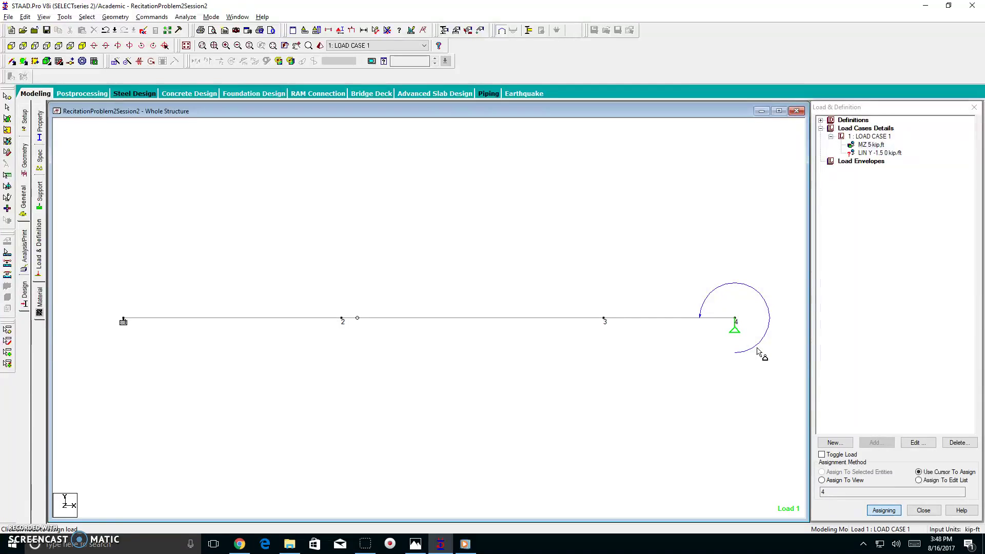
Set the point moment load scale to 6 kip-ft per ft so the moment symbol at node 4 is drawn at a suitable size.
right_click(575, 225)
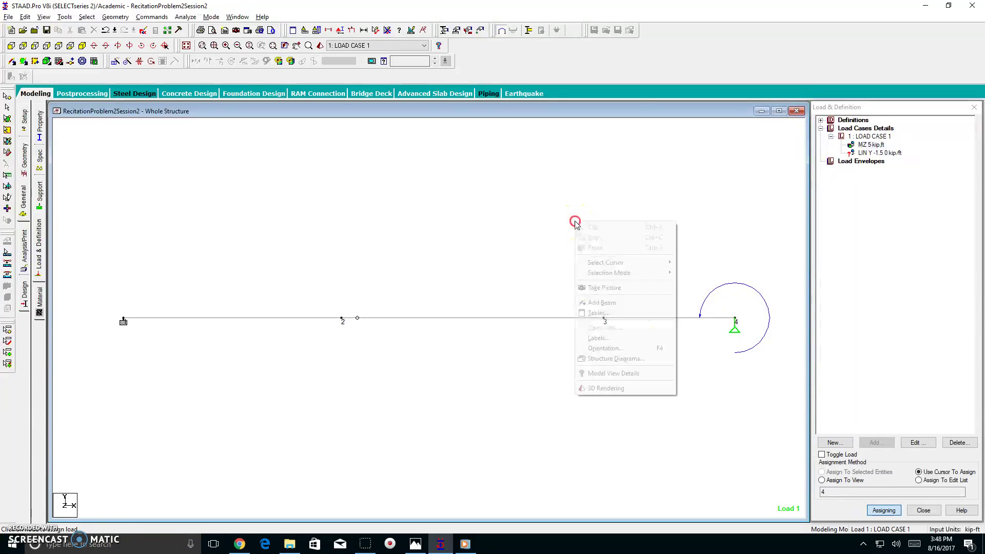
click(614, 340)
click(524, 136)
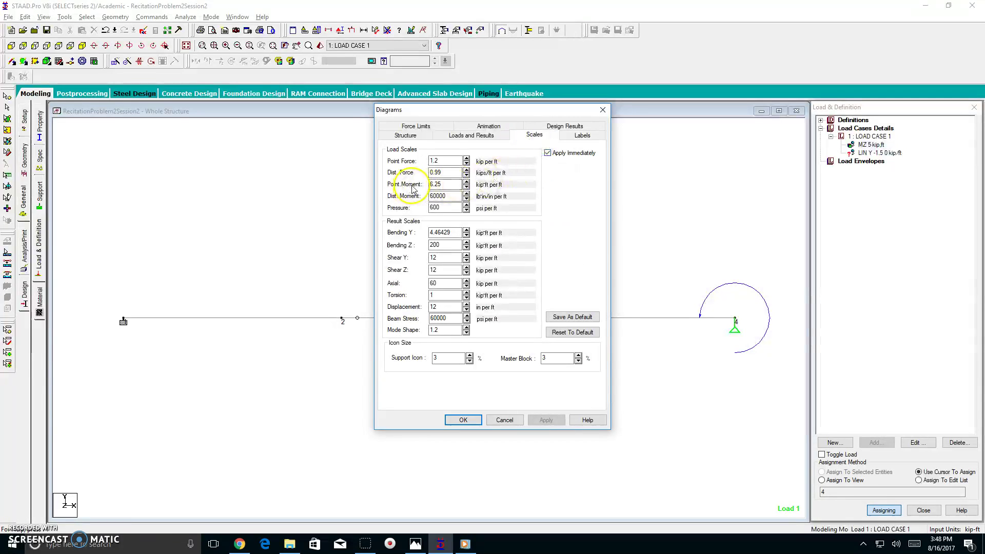
click(467, 181)
click(467, 182)
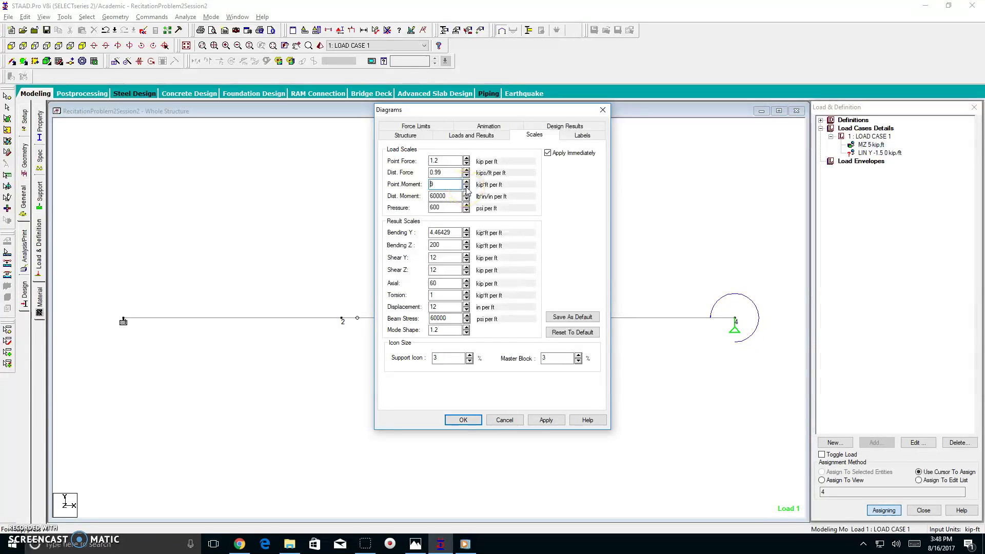
click(466, 188)
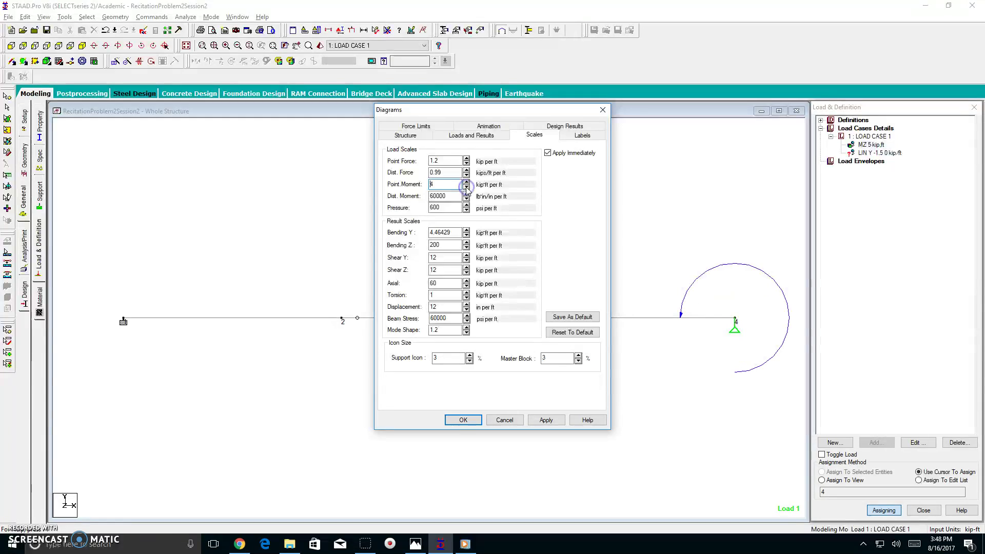
click(466, 182)
click(467, 181)
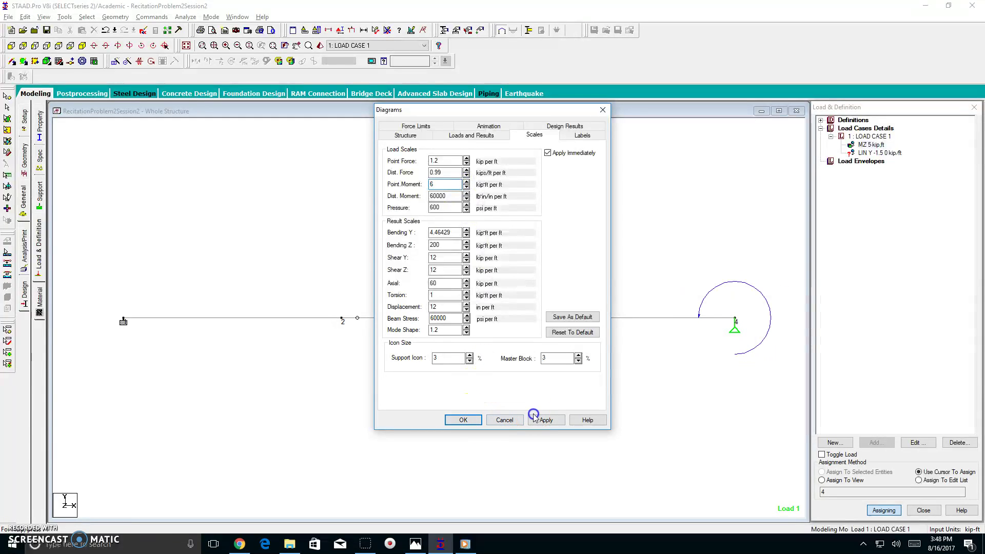
click(461, 421)
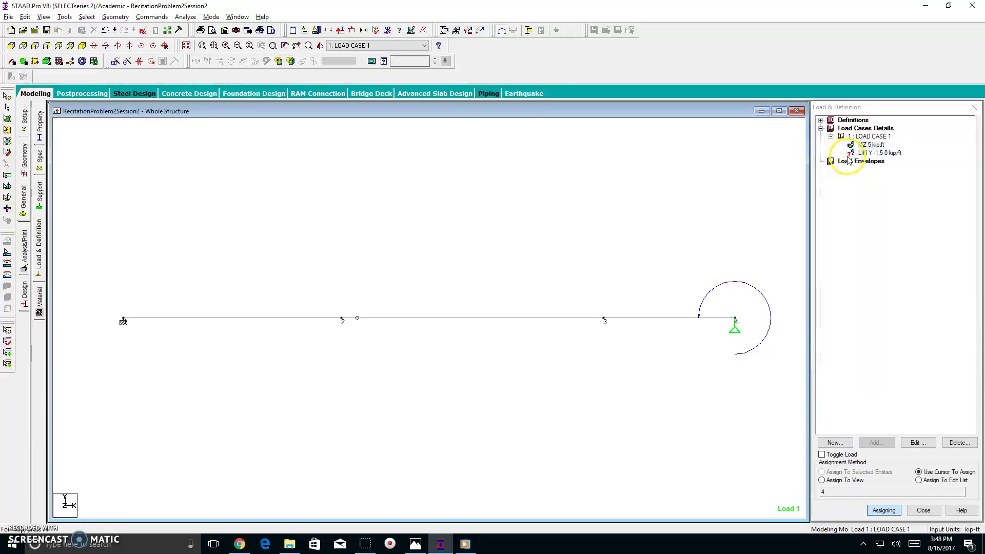
Assign the LIN Y -1.5 0 kip/ft load to the beam between nodes 2 and 3.
click(867, 154)
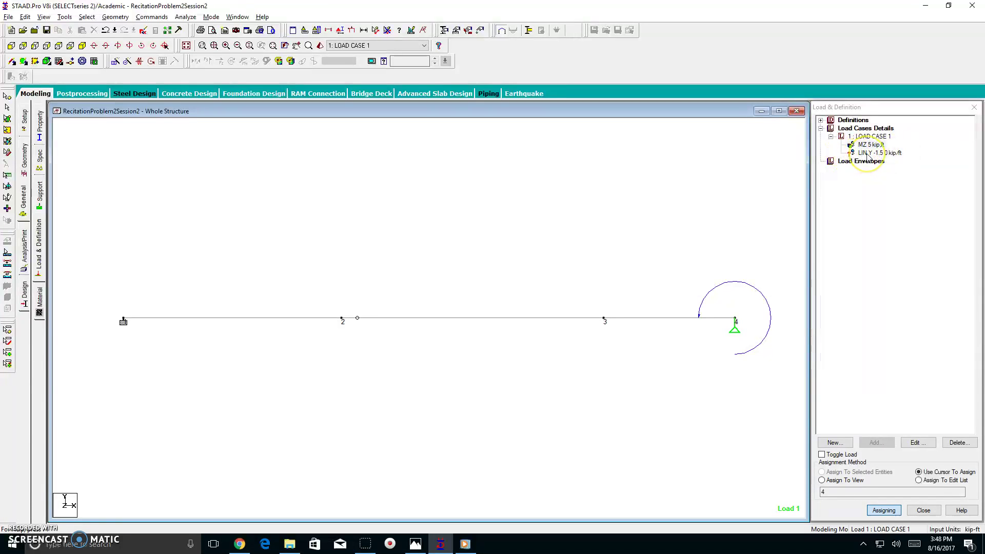
click(897, 154)
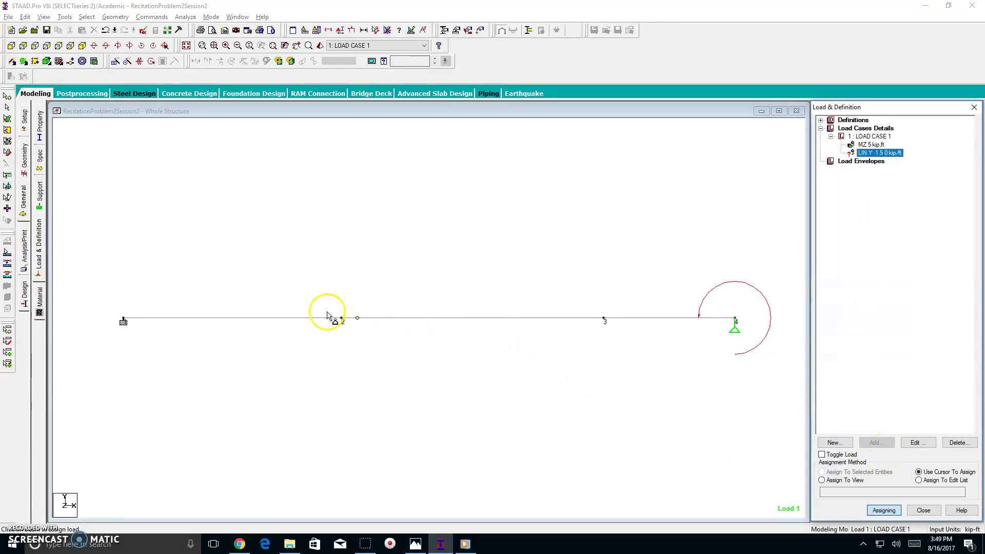
click(511, 318)
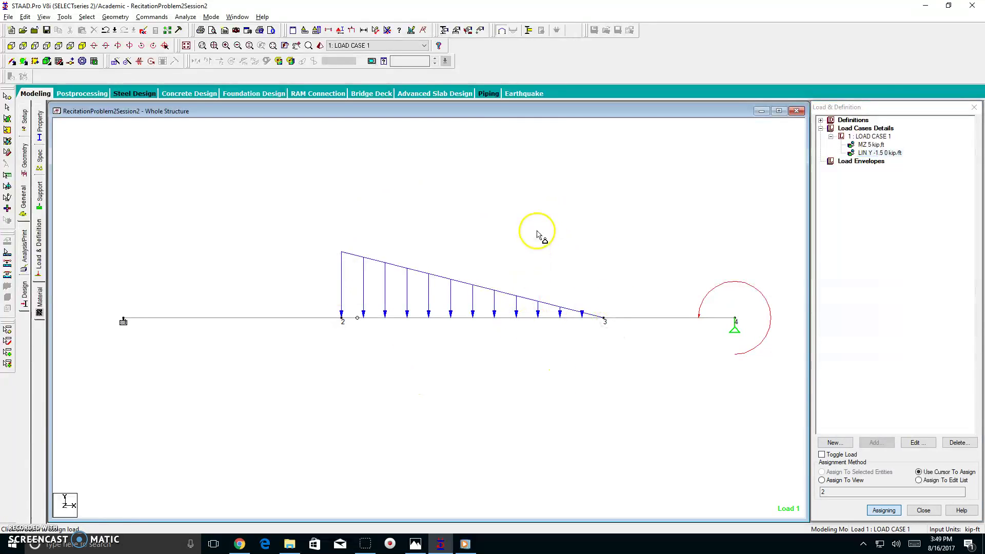
Set the distributed force load scale to 0.8 kips/ft per ft, with scale changes applied immediately.
right_click(549, 199)
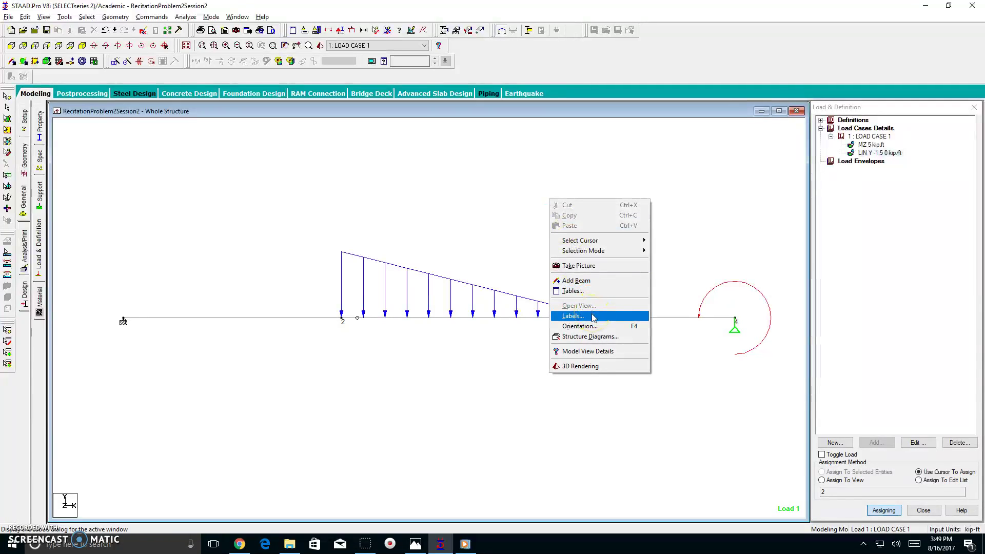
click(572, 316)
click(534, 135)
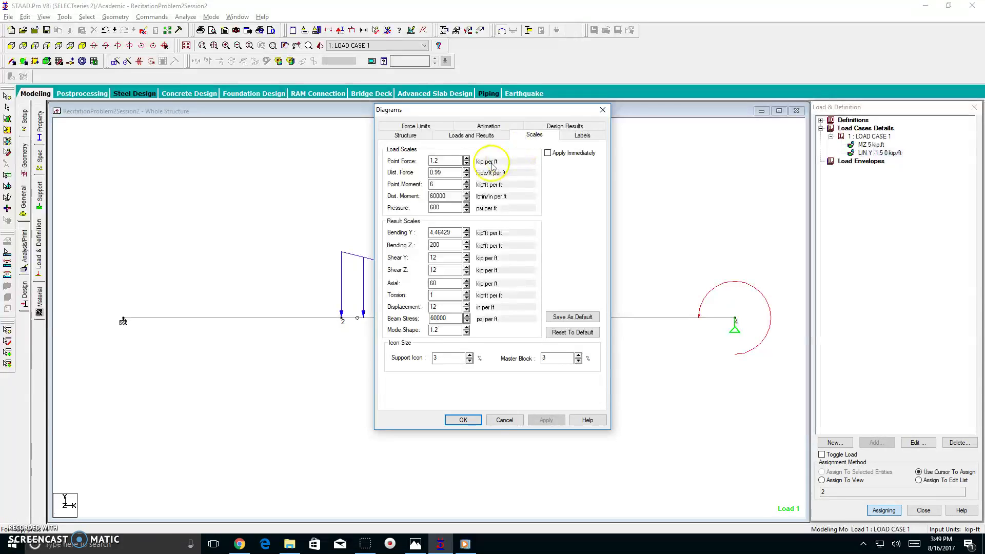
click(550, 153)
drag(549, 110, 737, 126)
click(654, 187)
click(655, 192)
click(654, 192)
click(655, 192)
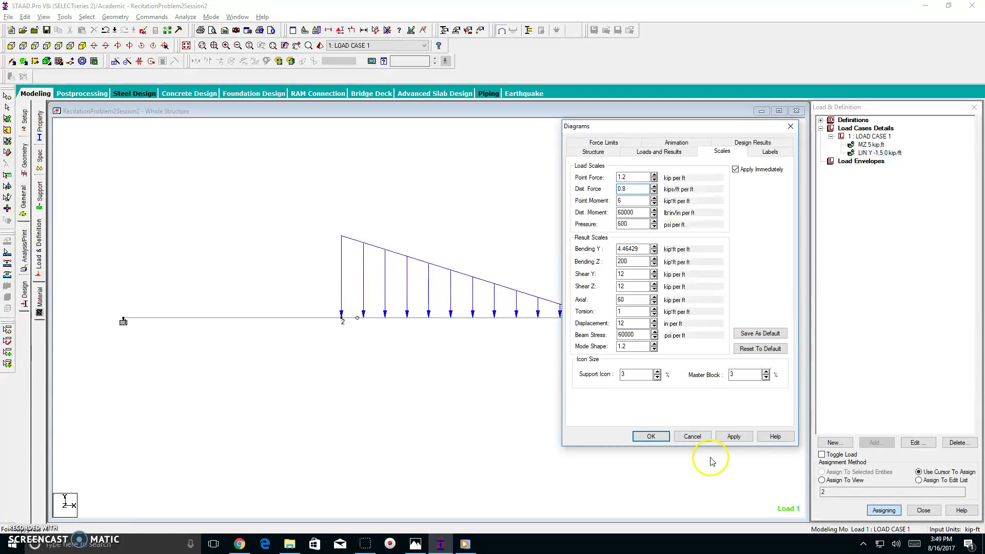
click(731, 437)
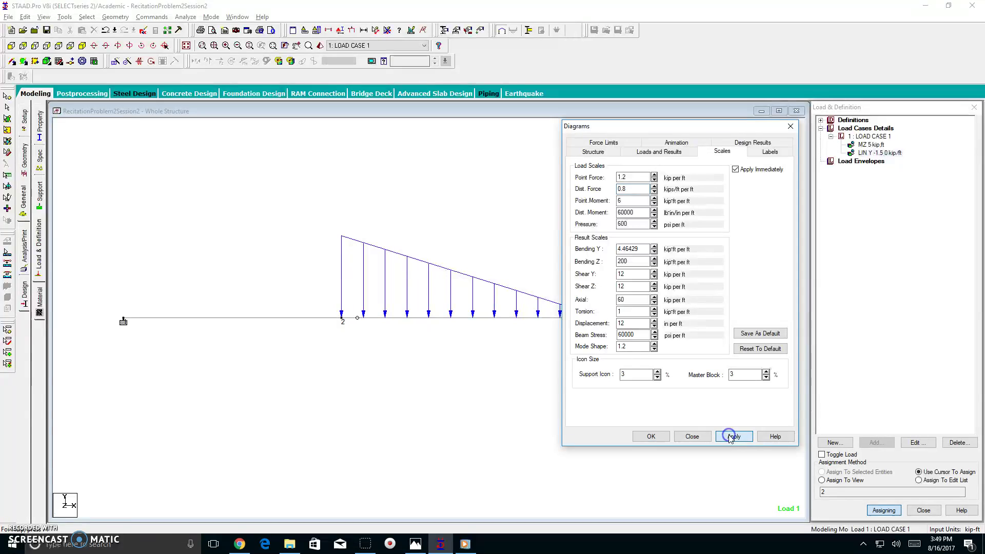
click(635, 436)
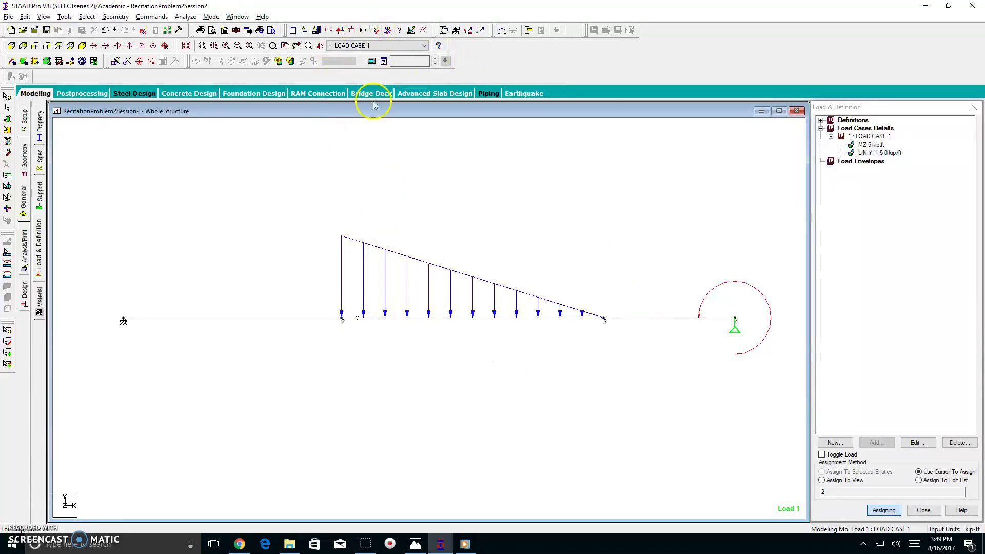
Show the load values on the beam diagram and bring the moment label at node 4 fully into view.
right_click(350, 166)
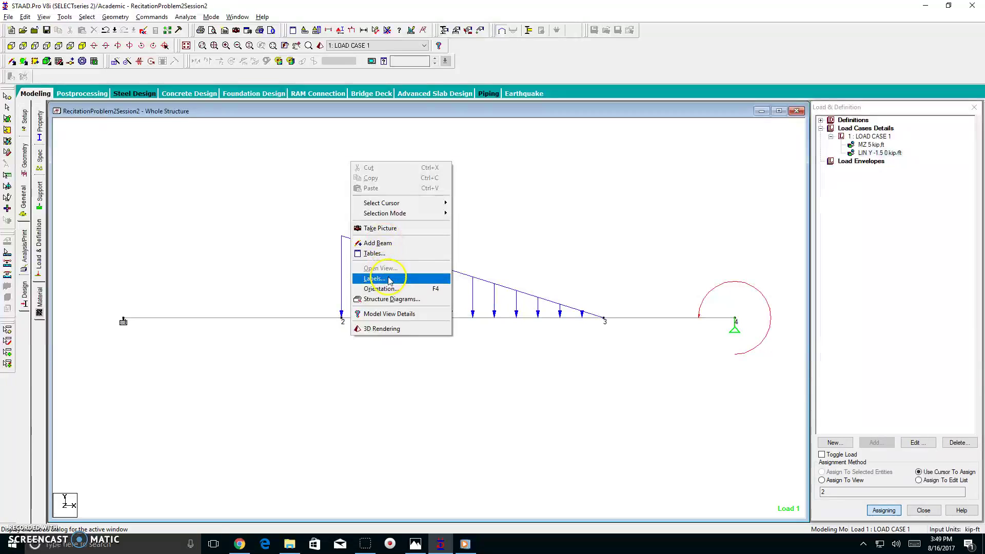
click(411, 277)
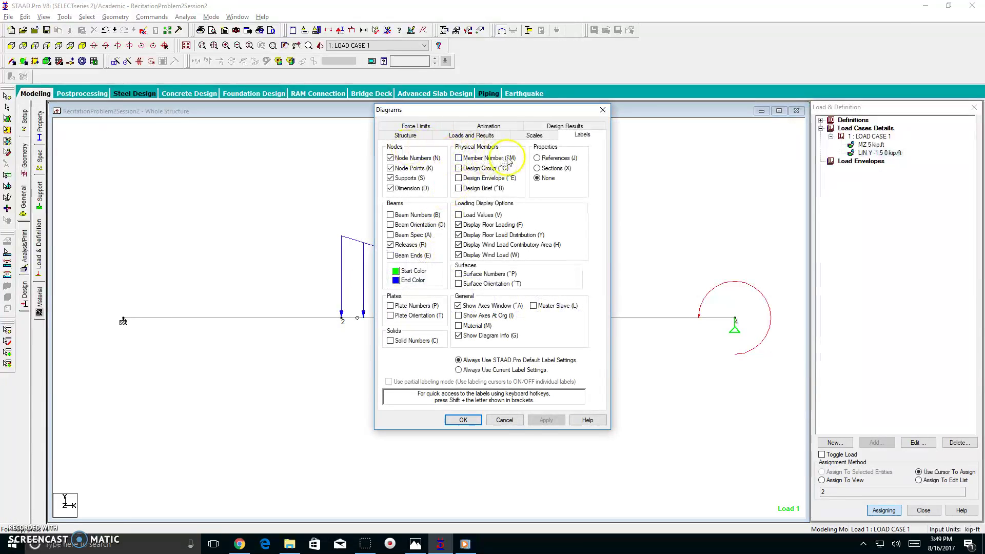
click(458, 215)
click(546, 420)
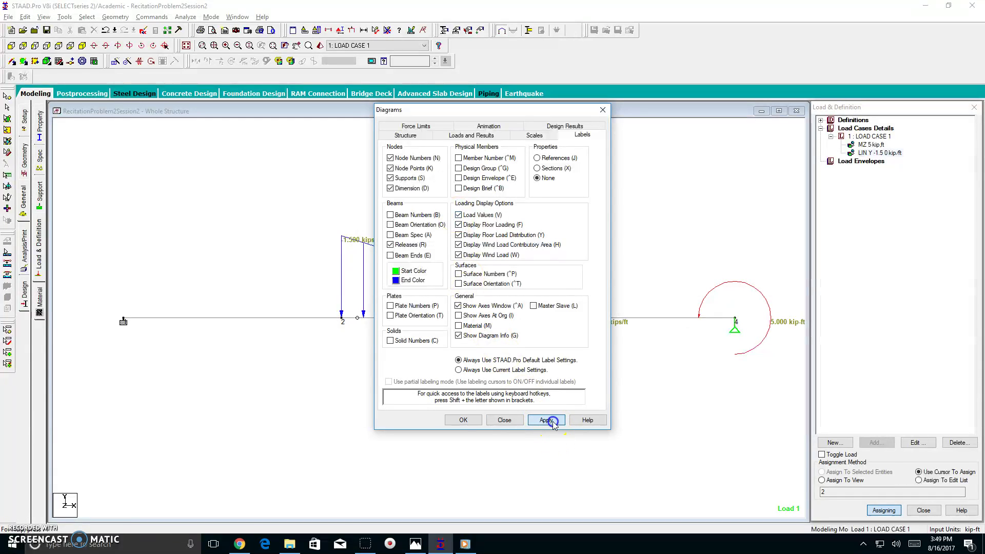
click(487, 419)
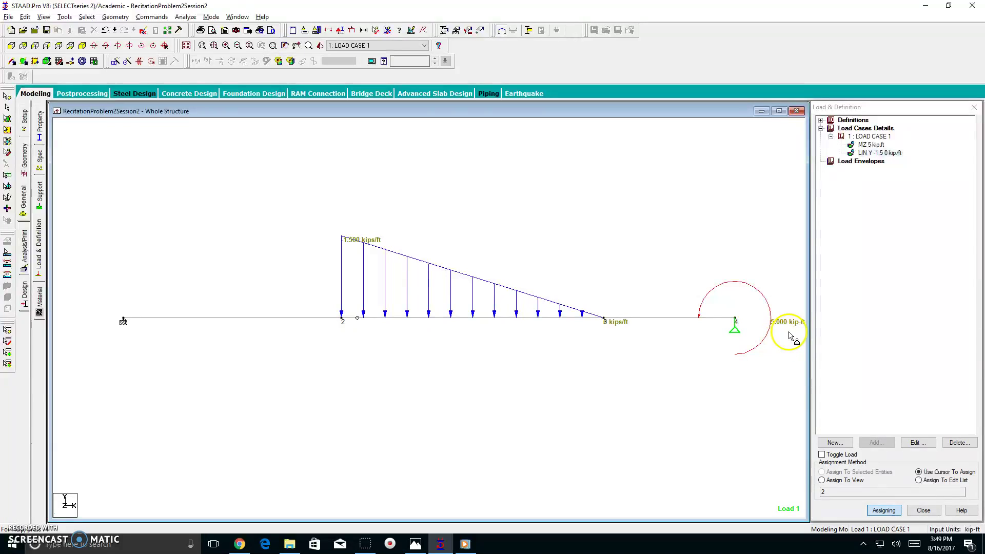
middle_drag(792, 327, 769, 328)
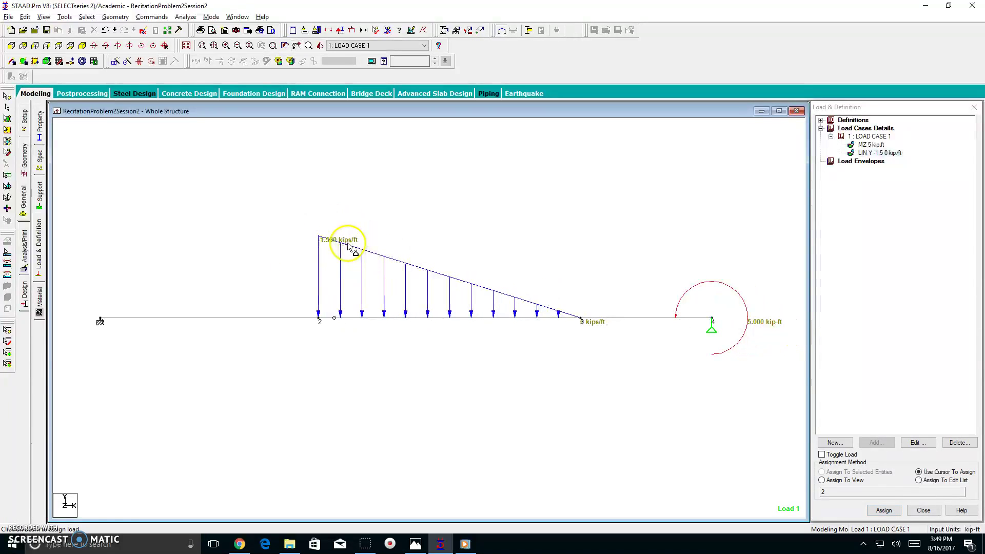
Check the display units and decimal places for force, distributed force and moment in the Force Units options.
click(317, 31)
click(385, 296)
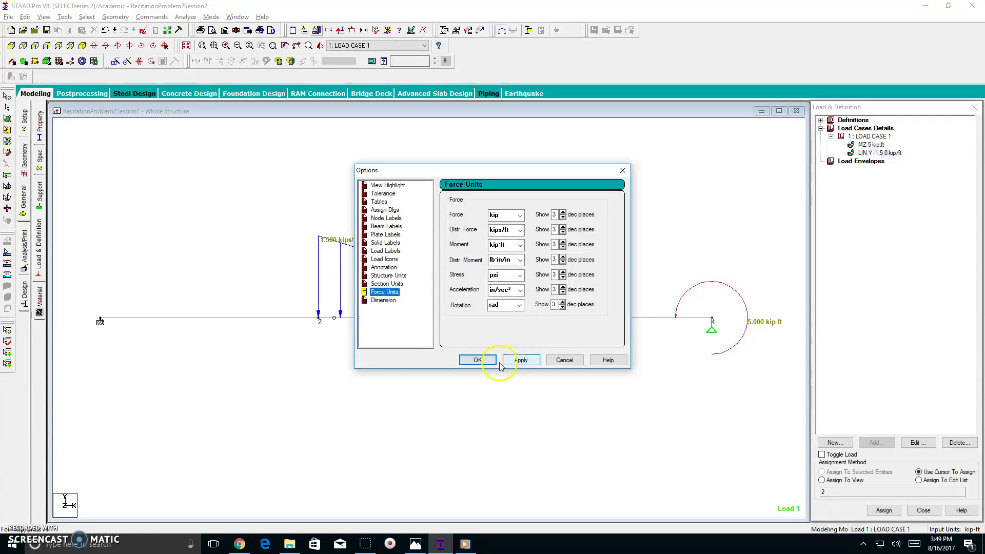
click(470, 361)
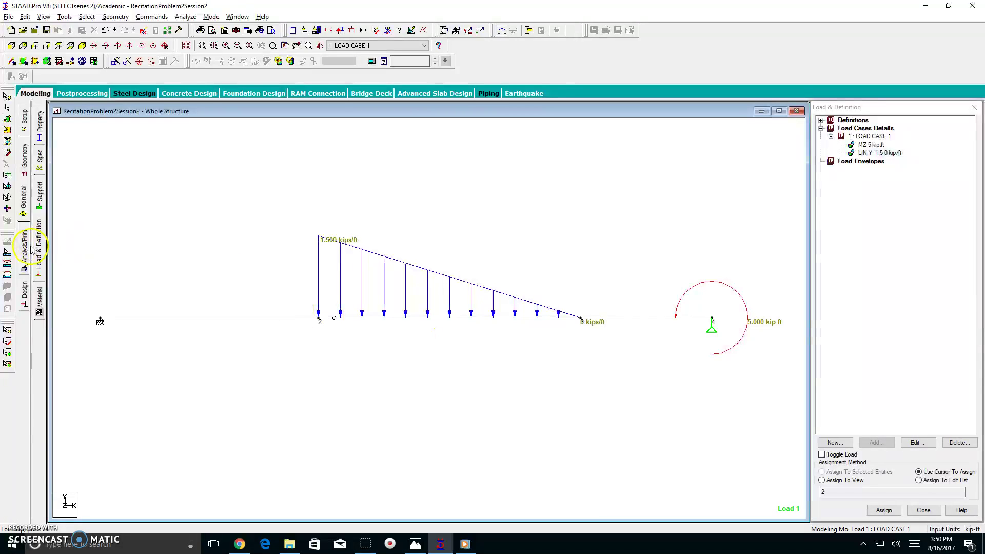
Add a Perform Analysis command with the No Print option to the model.
click(26, 249)
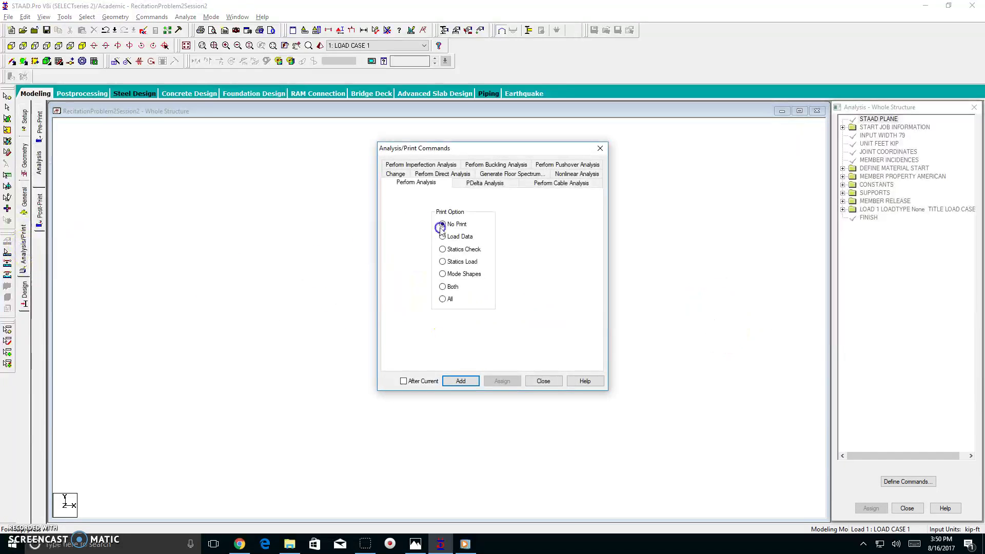
click(479, 223)
click(469, 380)
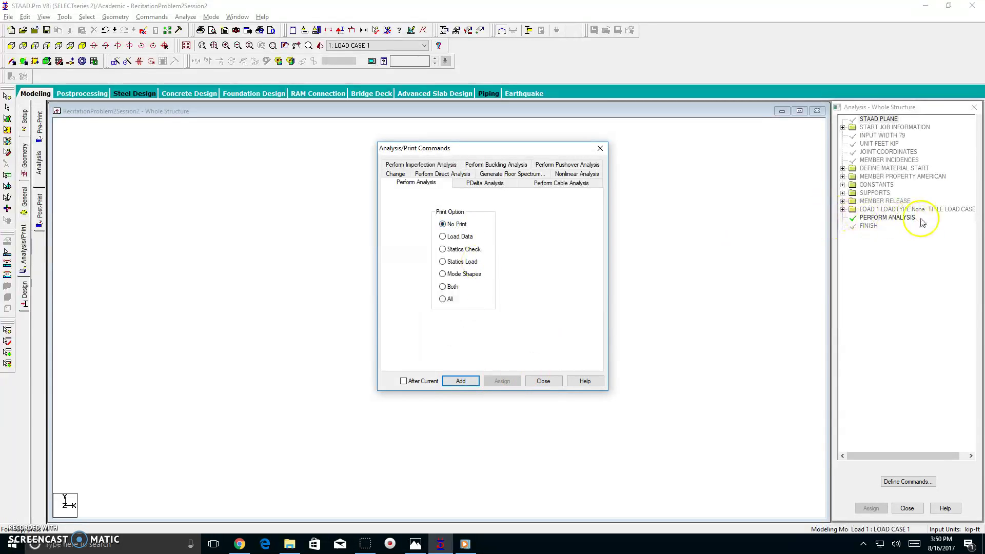
click(540, 381)
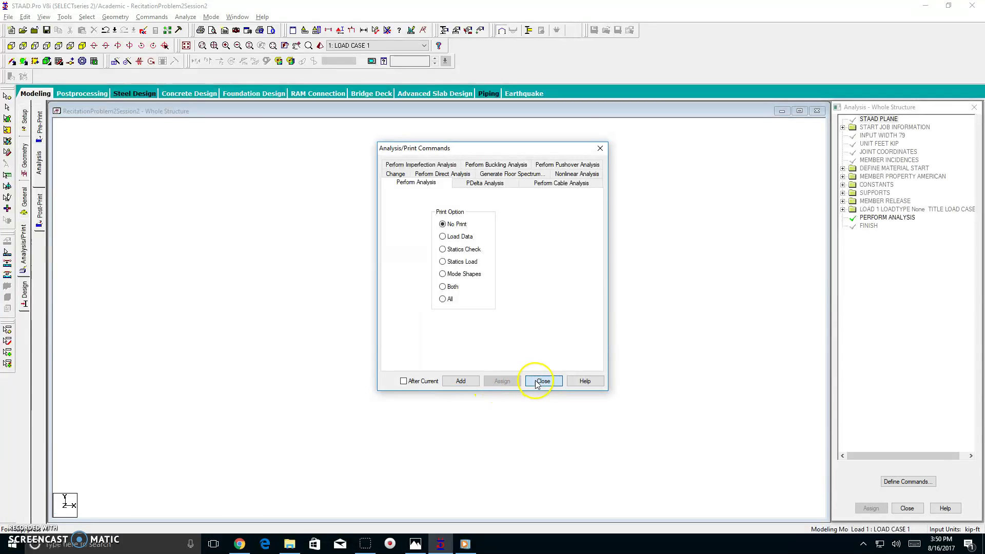
Save the modified structure, run the analysis and stay in modeling mode once it has finished.
click(177, 16)
click(183, 27)
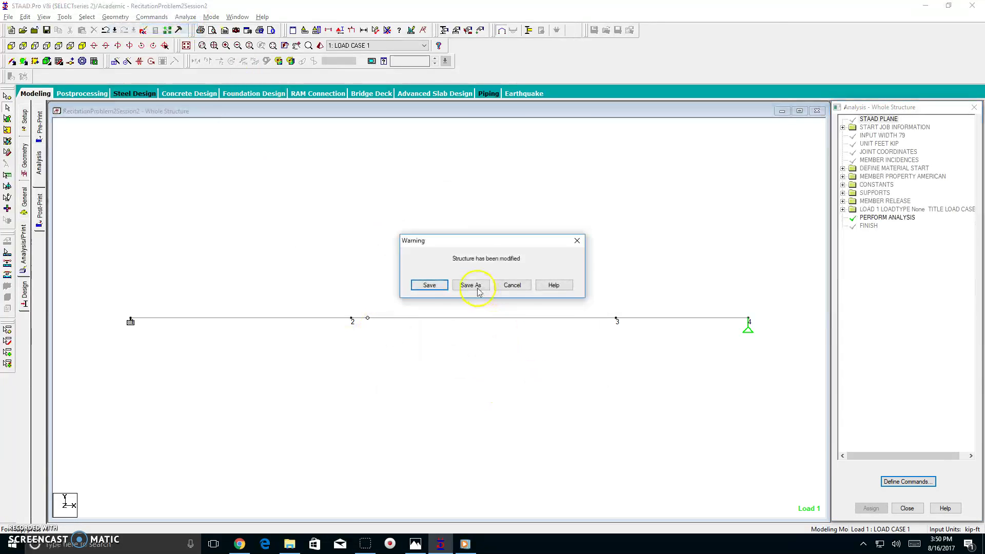
click(444, 285)
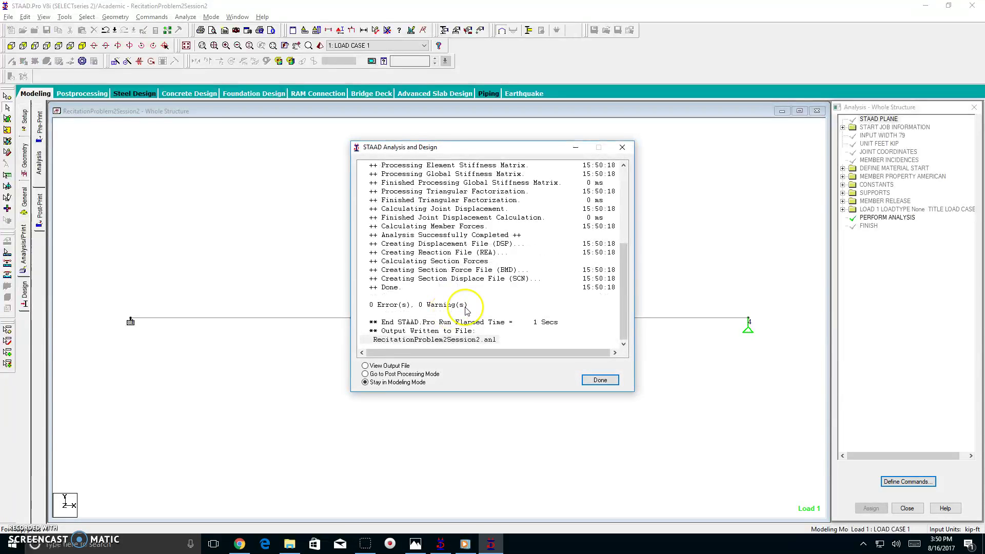
click(600, 380)
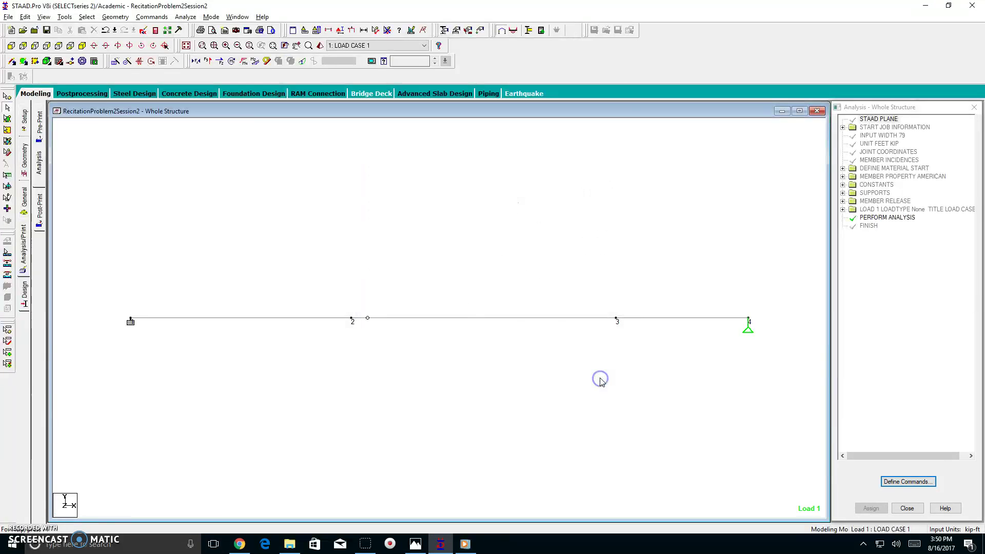
Open the postprocessing results for load case 1 and display the Bending Z diagram instead of the displacement.
click(94, 95)
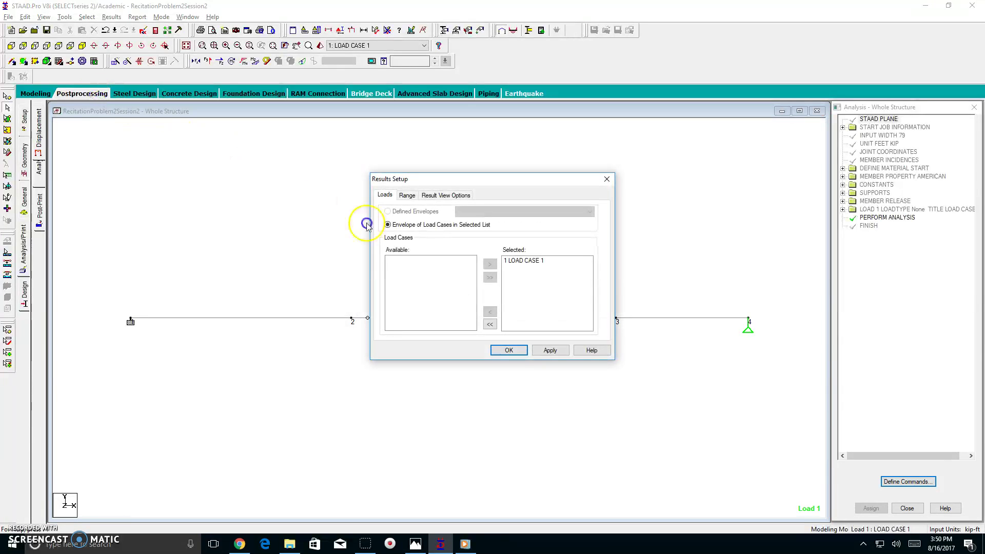
click(526, 262)
click(511, 351)
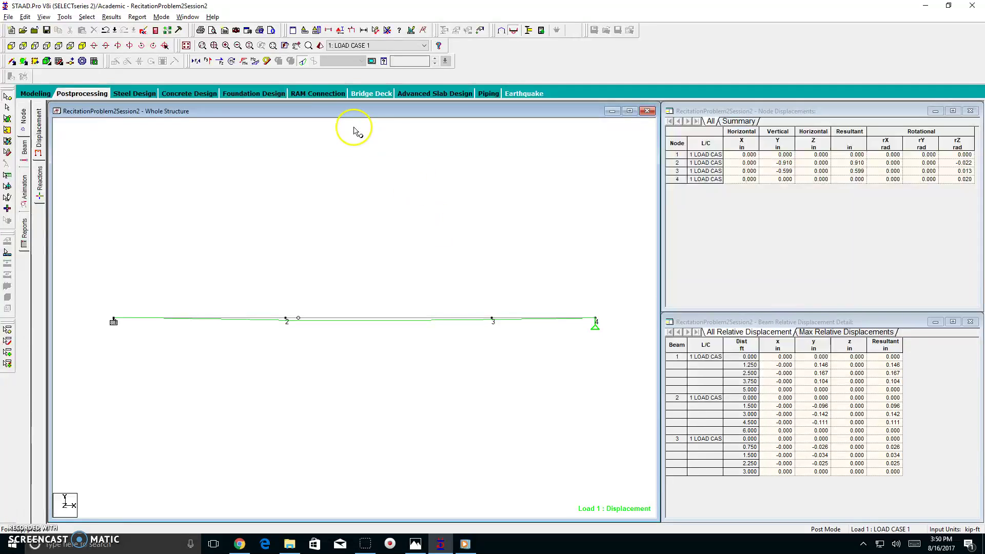
click(302, 63)
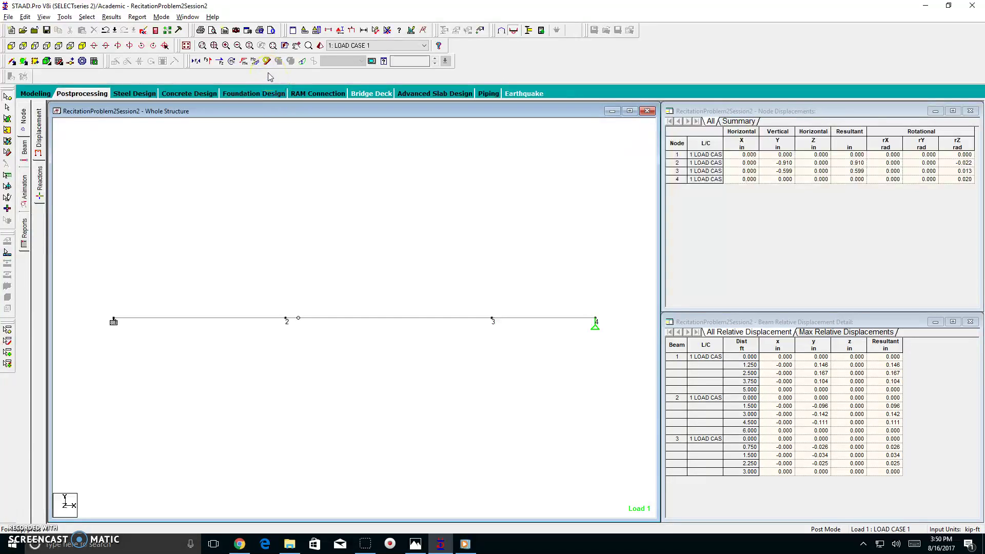
click(255, 63)
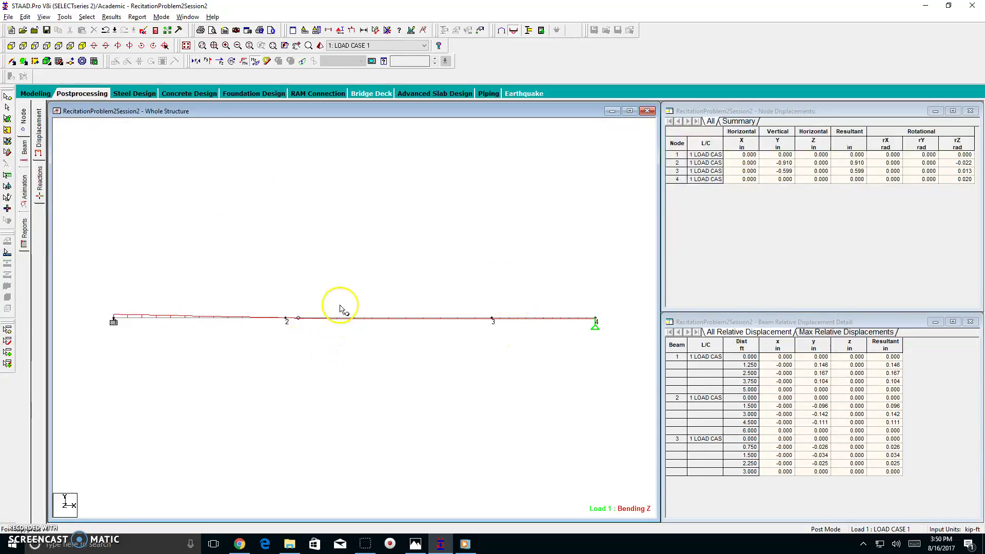
Set the Bending Z result scale to 6 kip-ft per ft with scale changes applied immediately.
right_click(345, 279)
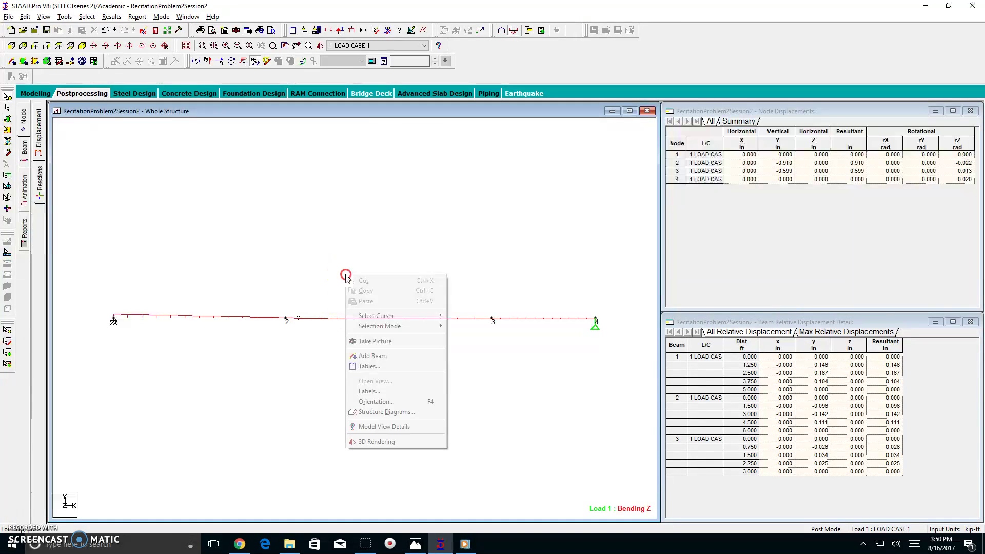
click(382, 392)
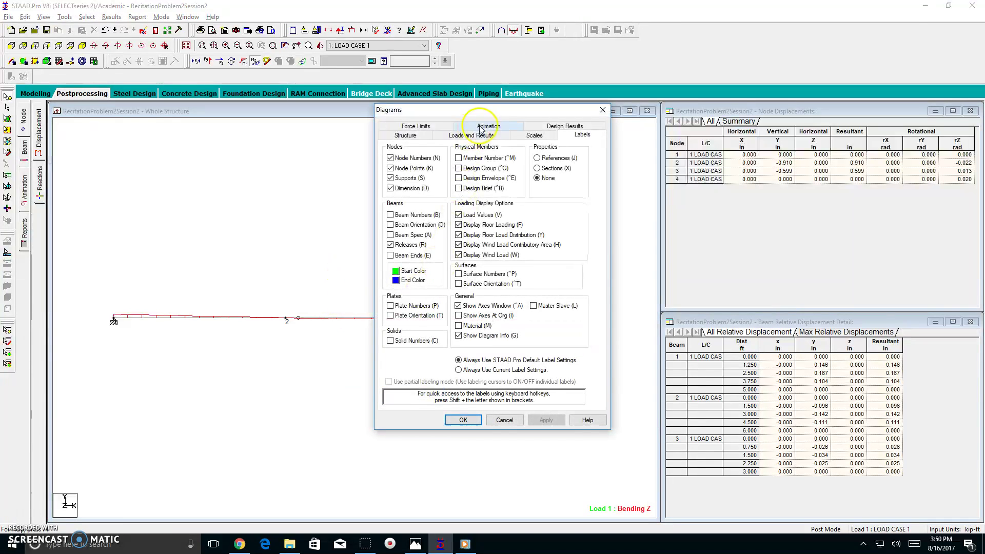
click(534, 137)
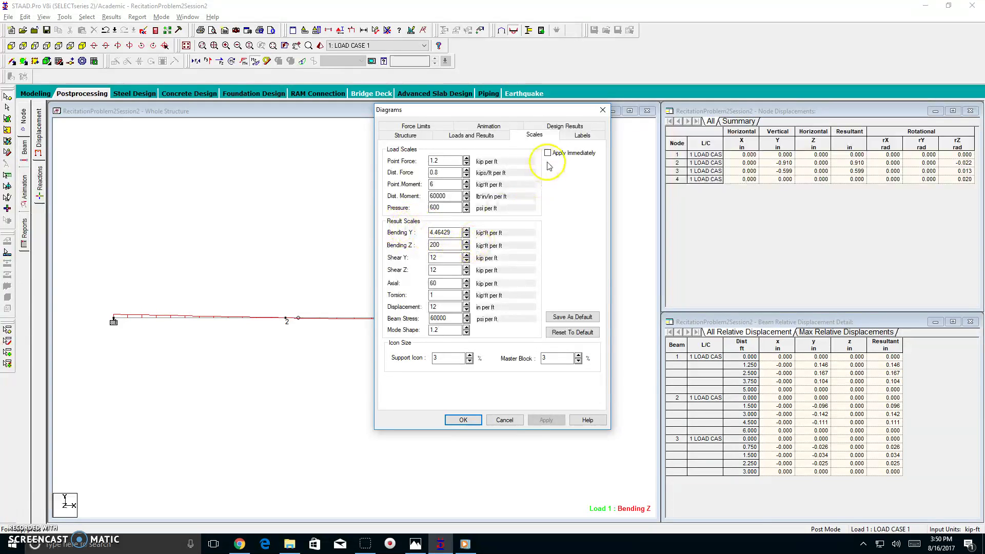
drag(541, 111, 707, 82)
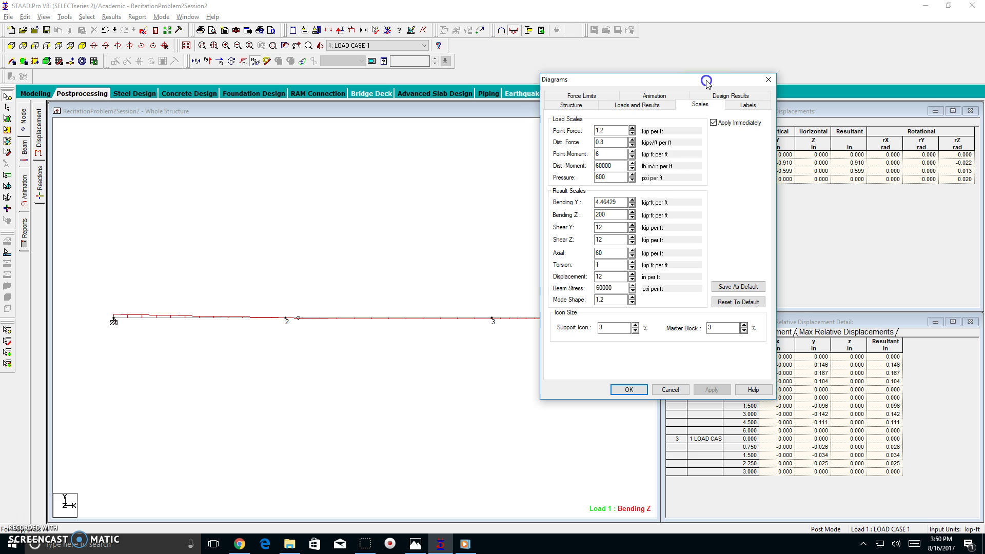
click(631, 212)
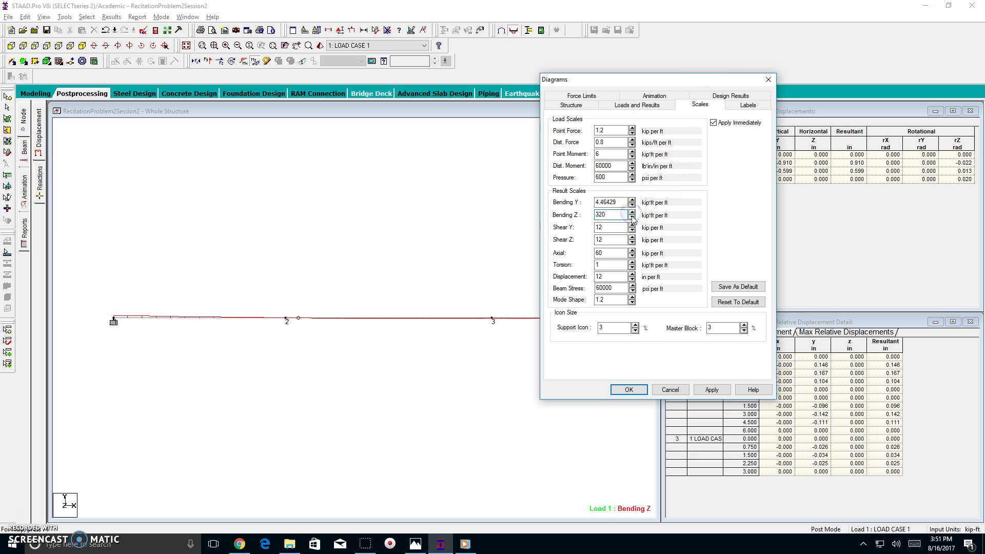
drag(632, 218, 632, 218)
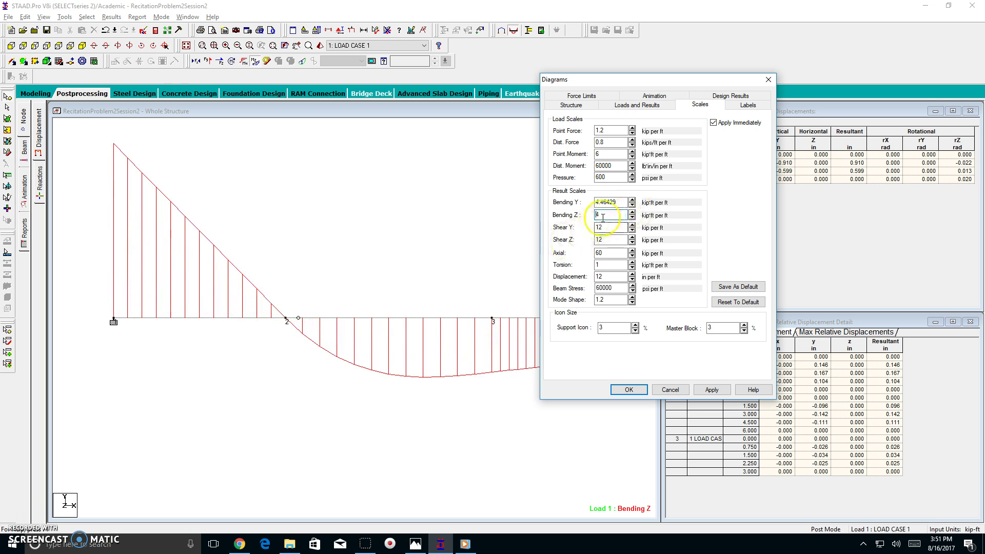
click(631, 213)
click(631, 212)
click(701, 391)
click(628, 391)
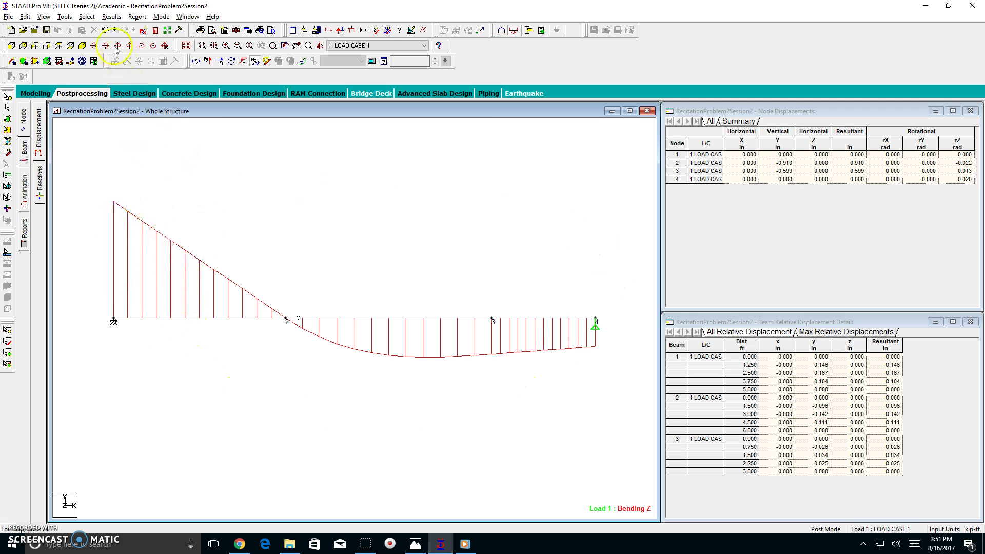
Annotate the bending moment diagram with the bending values at the beam ends.
click(111, 17)
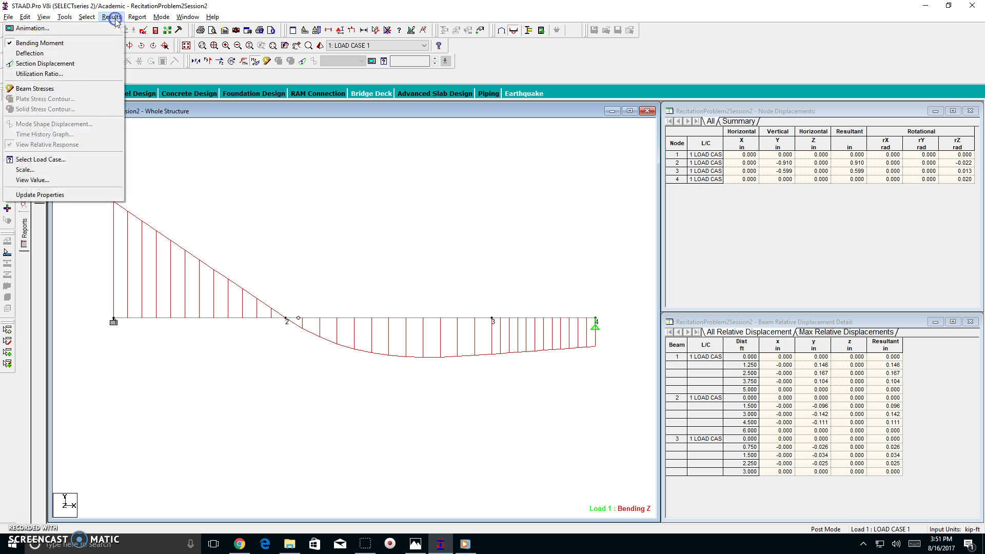
click(77, 180)
click(454, 192)
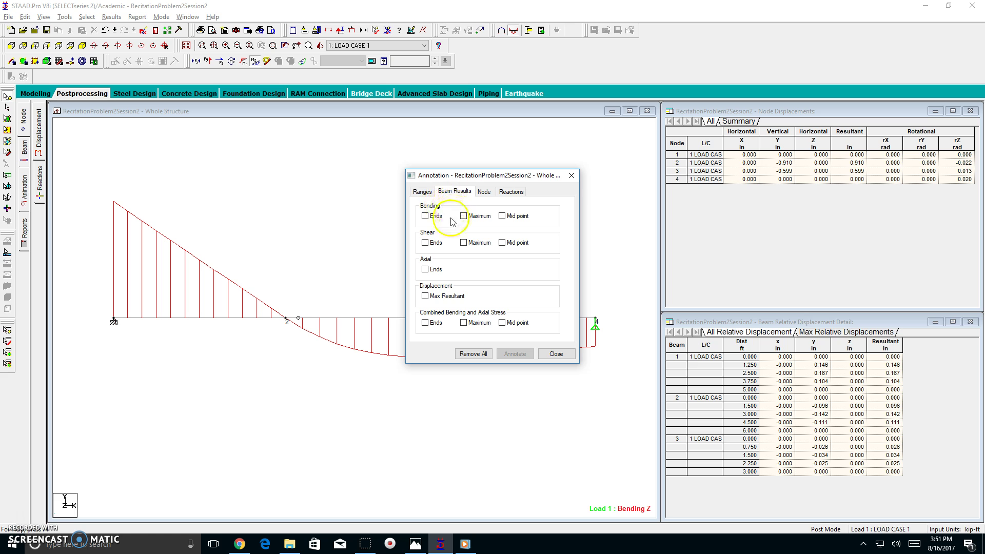
click(425, 216)
click(514, 353)
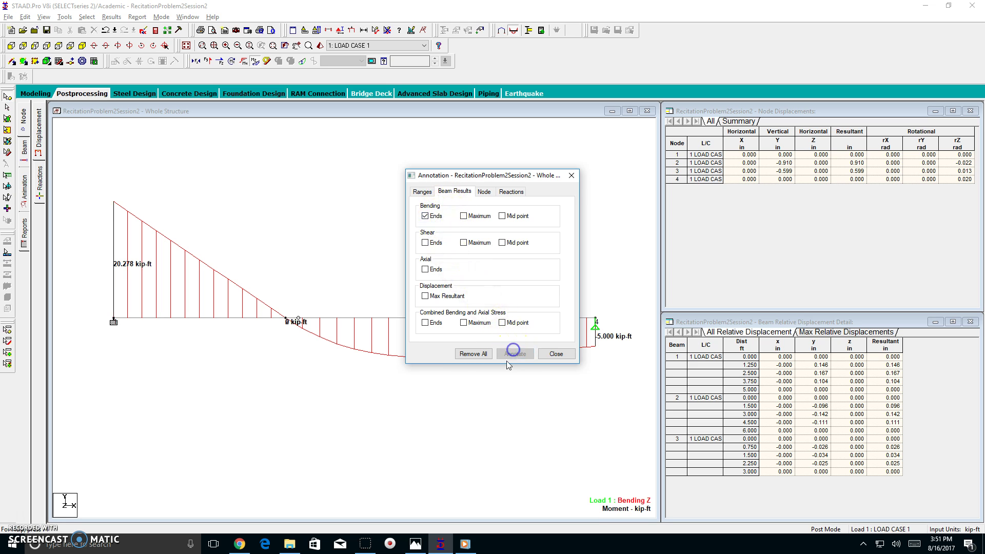
click(545, 354)
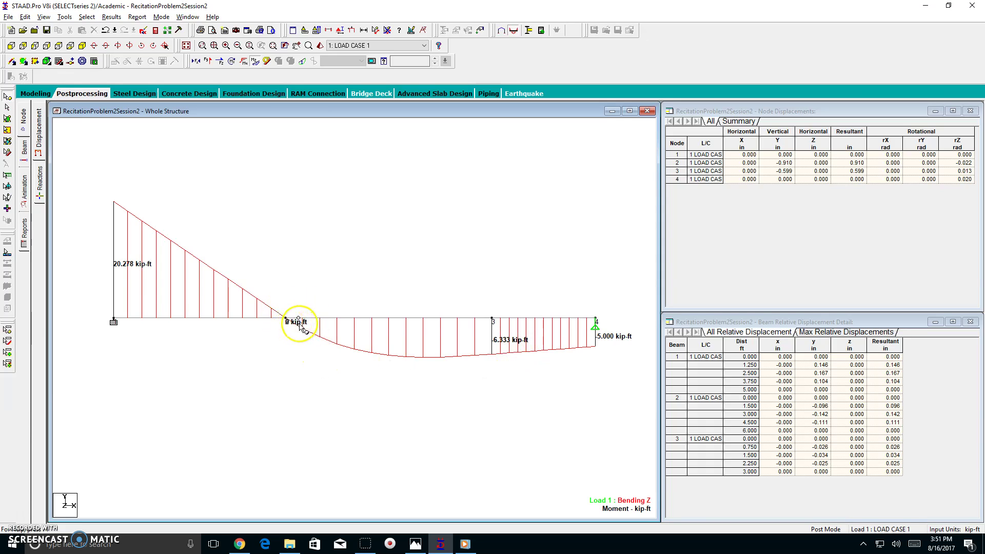
Display the Shear Y force diagram on the beam and turn off the Bending Z diagram.
scroll(296, 319, up, 1)
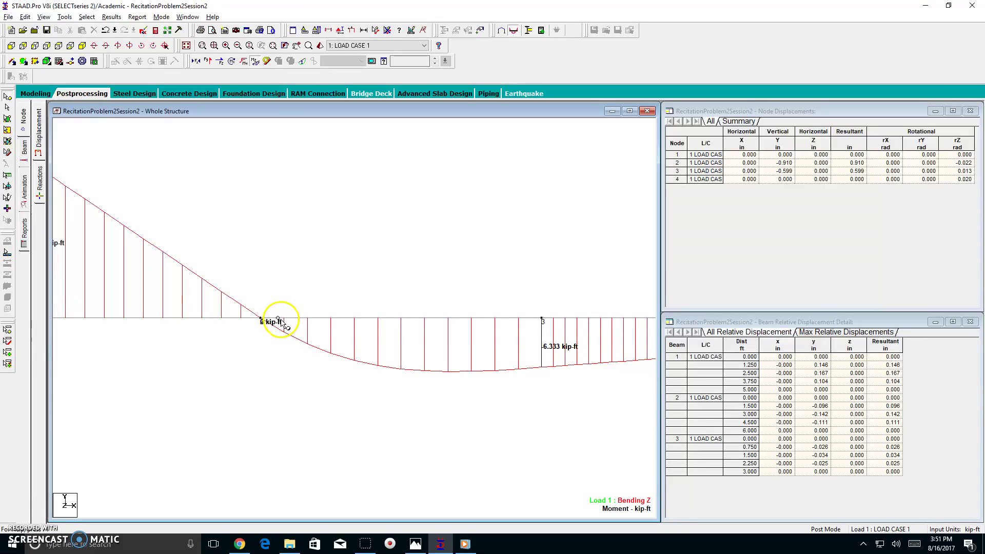
scroll(260, 321, down, 3)
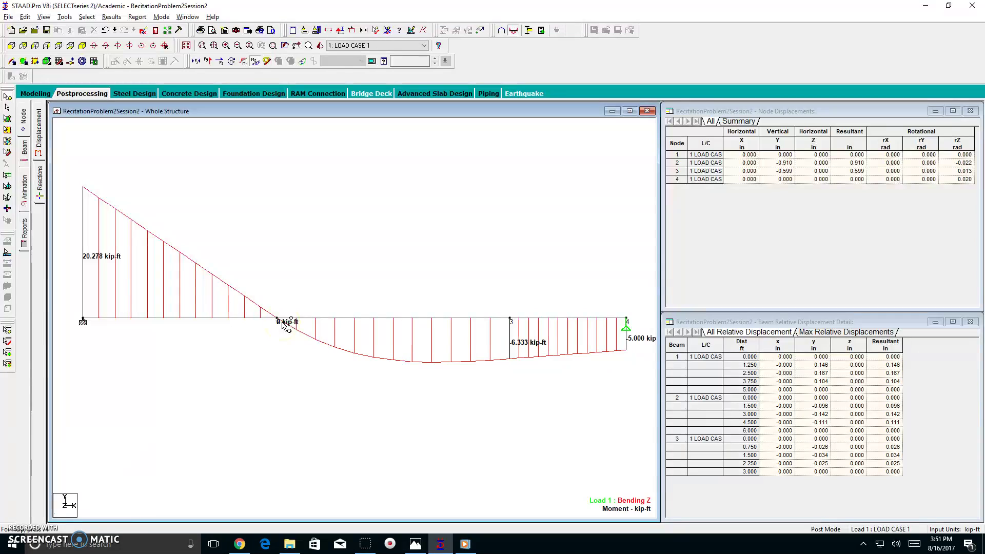
click(280, 319)
scroll(280, 320, down, 2)
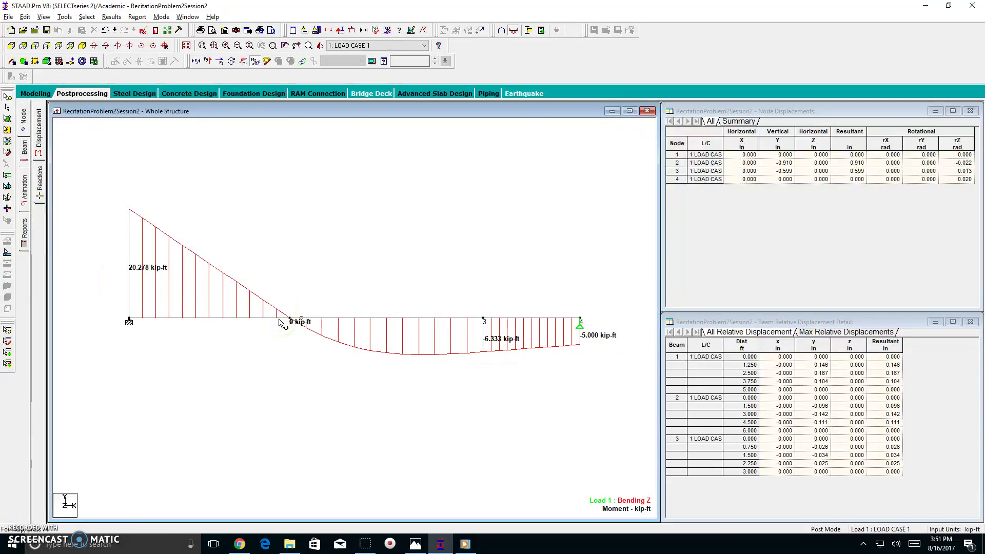
click(210, 62)
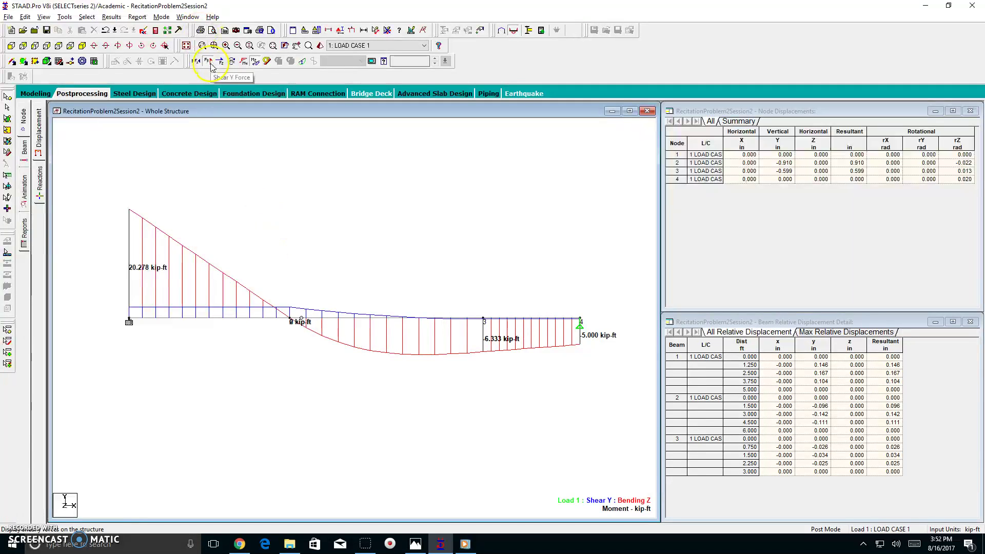
click(243, 62)
Set the Shear Y result scale to 2 kip per ft with scale changes applied immediately.
right_click(315, 239)
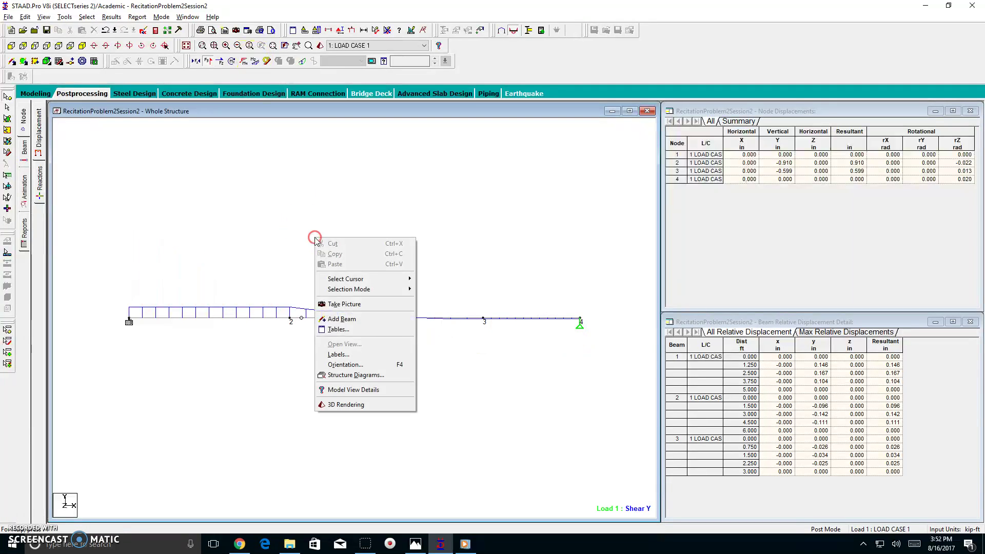
click(361, 354)
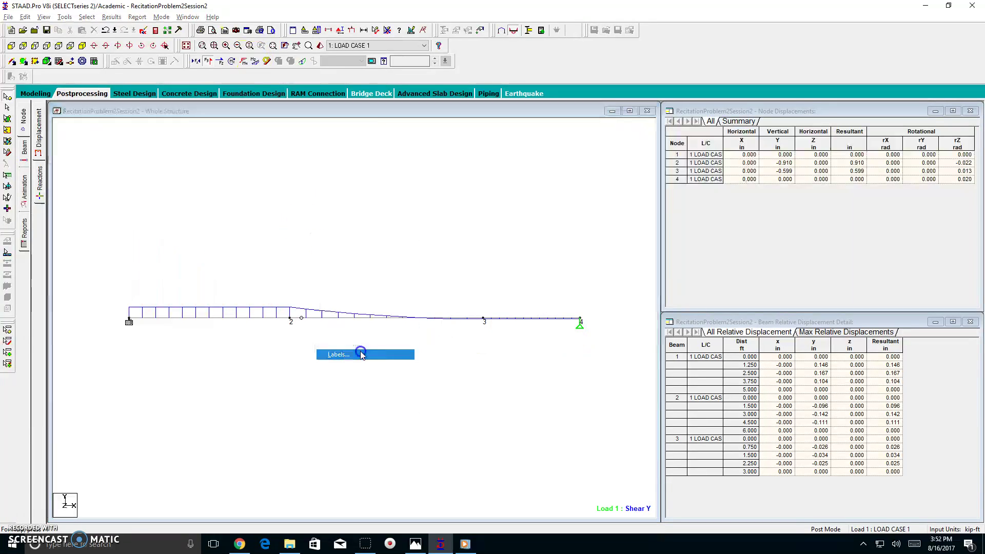
click(534, 136)
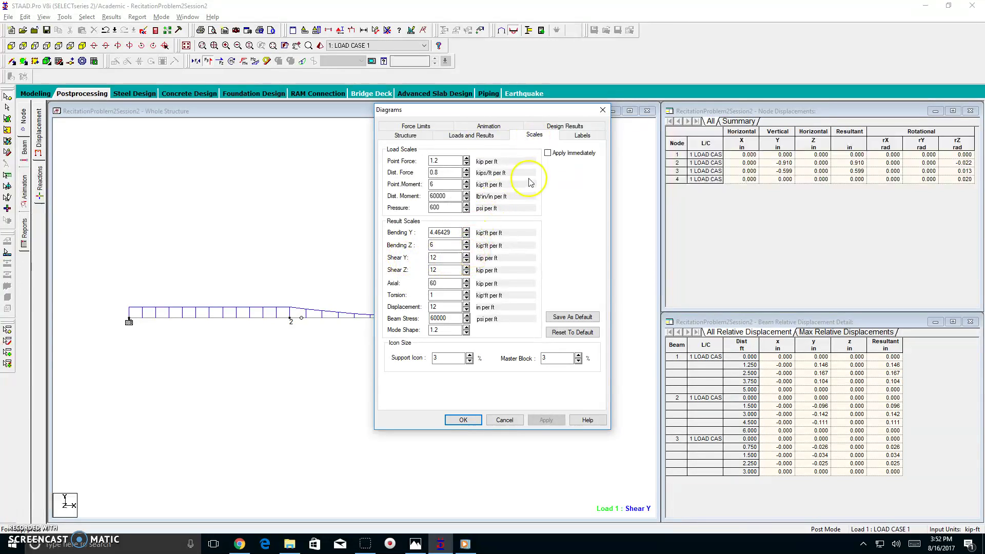
click(548, 154)
click(466, 260)
click(467, 260)
click(467, 260)
click(466, 256)
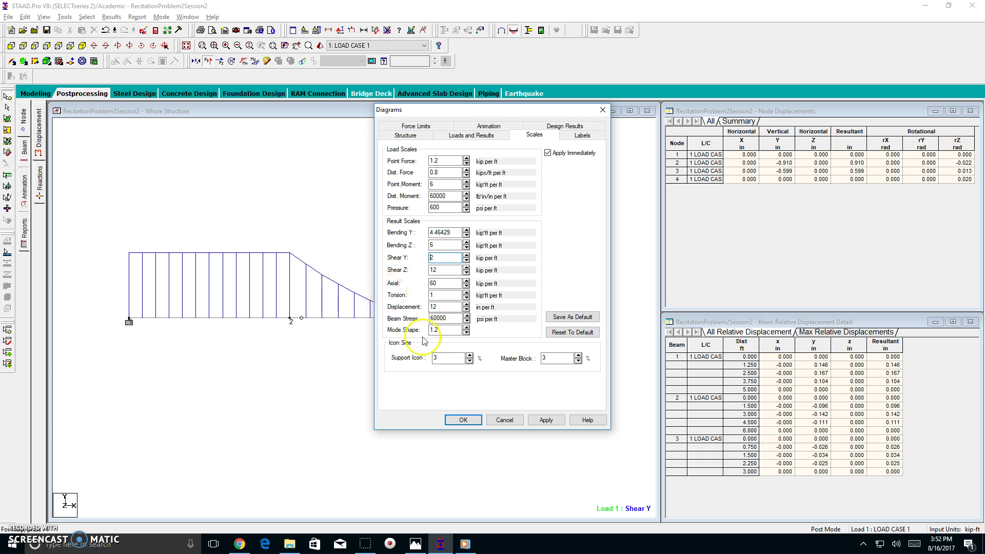
click(546, 419)
click(474, 426)
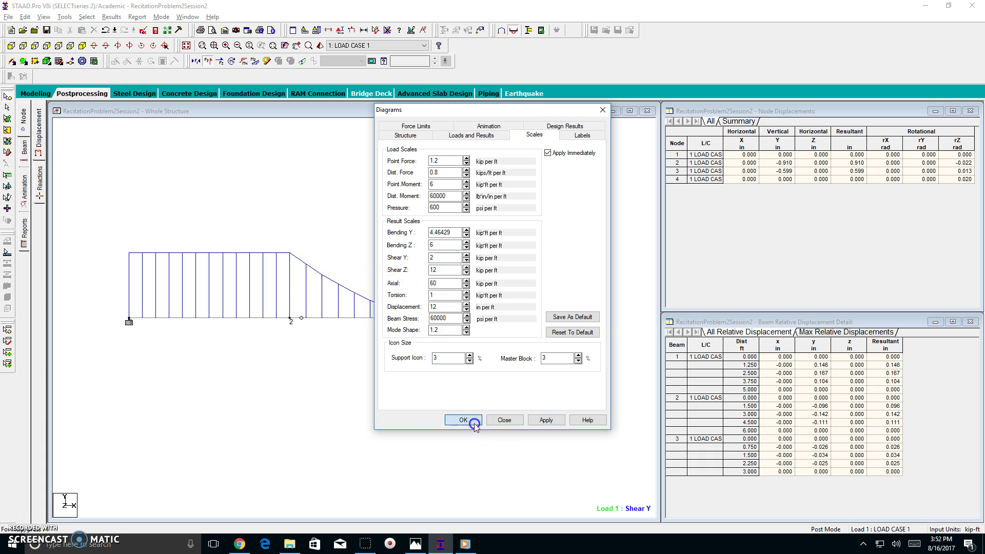
Annotate the shear diagram with the shear values at the beam ends and switch off the bending end values.
click(111, 16)
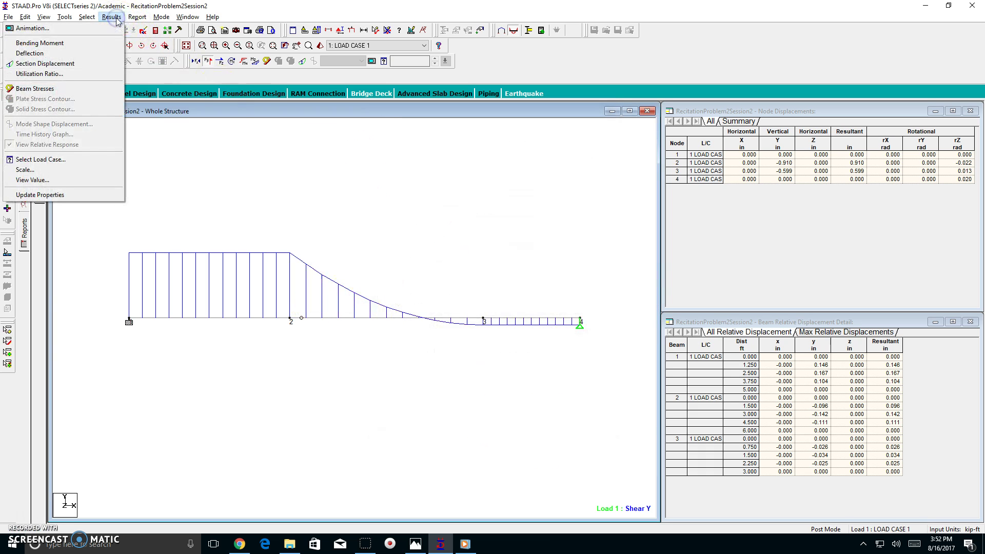
click(80, 181)
click(454, 191)
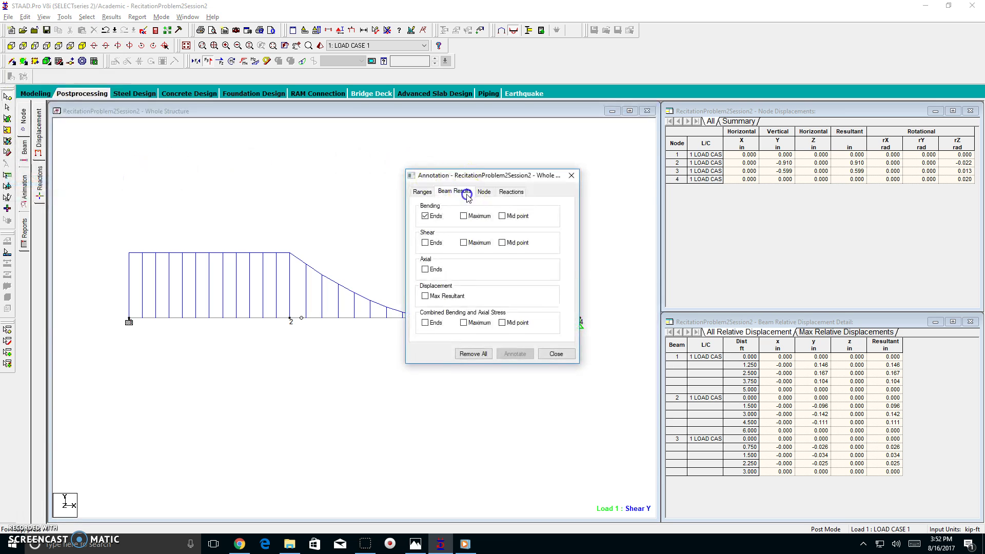
click(434, 244)
click(433, 217)
click(515, 354)
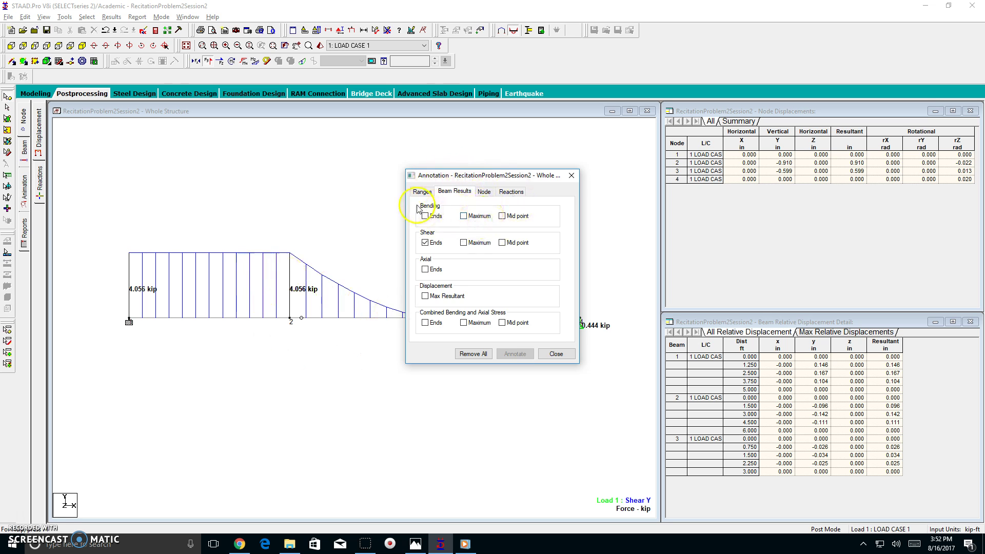
click(557, 354)
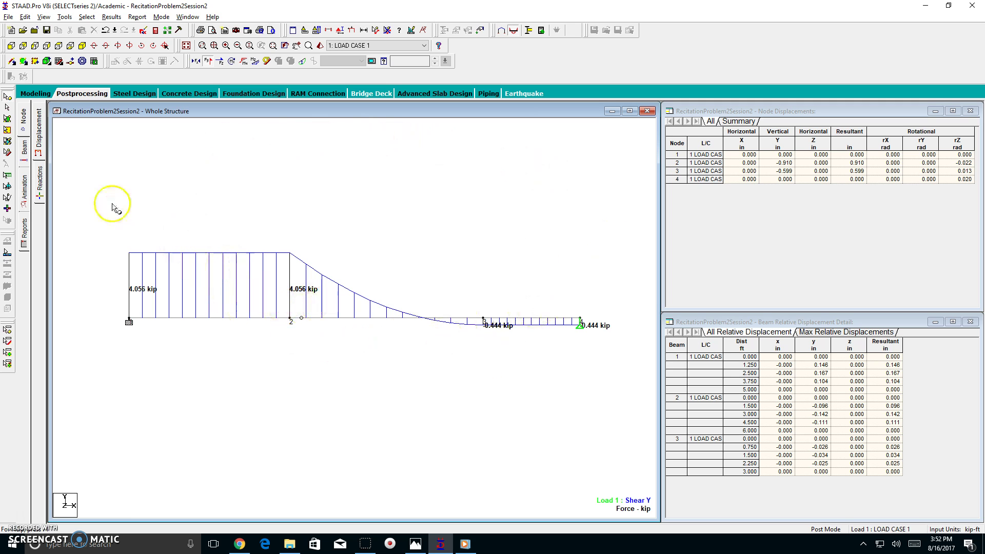
Display the support reactions of the beam and shift the structure clear of the reaction value boxes.
click(40, 190)
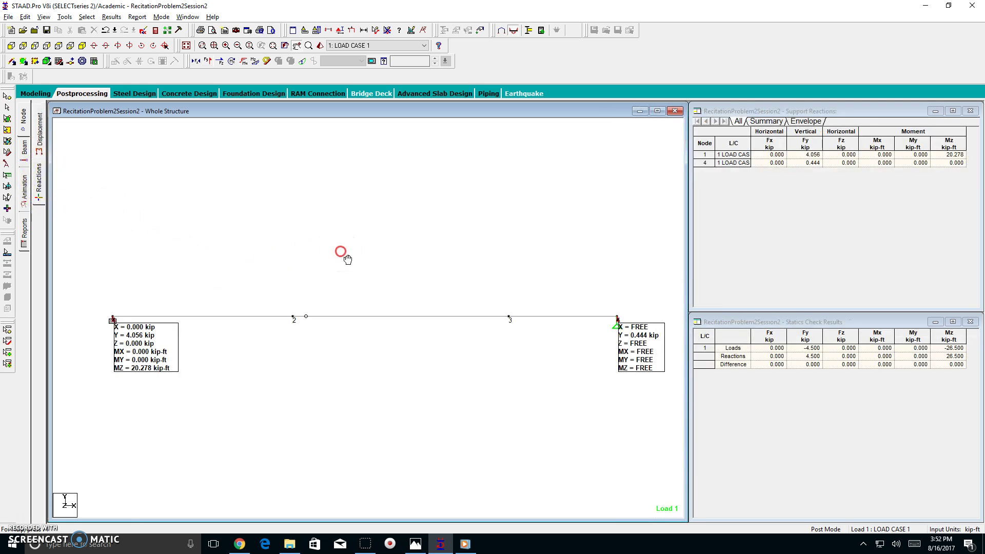
mouse_move(344, 229)
middle_down()
mouse_move(333, 222)
mouse_move(341, 233)
middle_up()
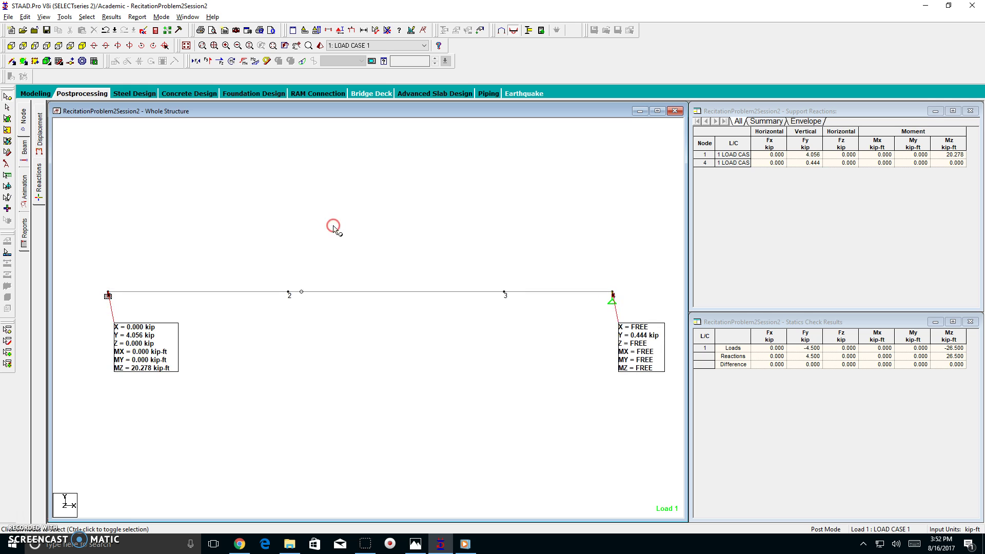